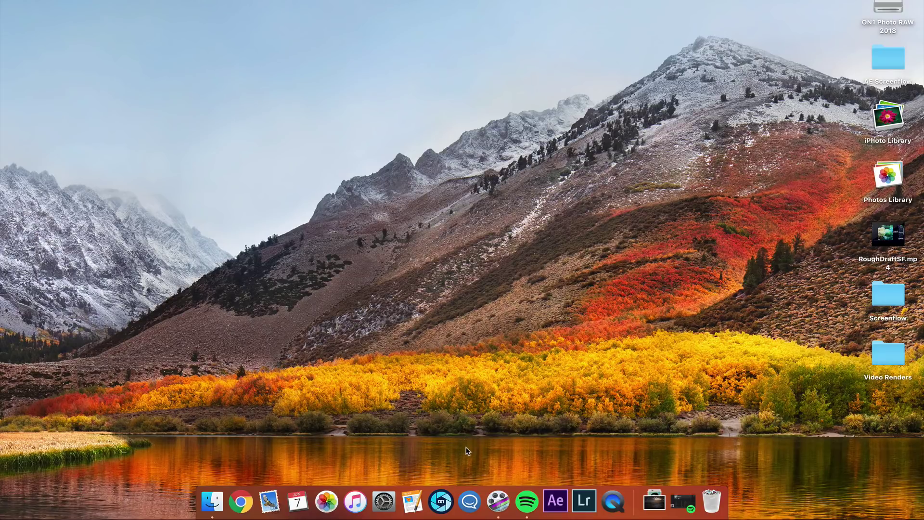
Launch ON1 Photo RAW 2018 from the Dock icon.
{"action": "left_click", "coordinate": [441, 500]}
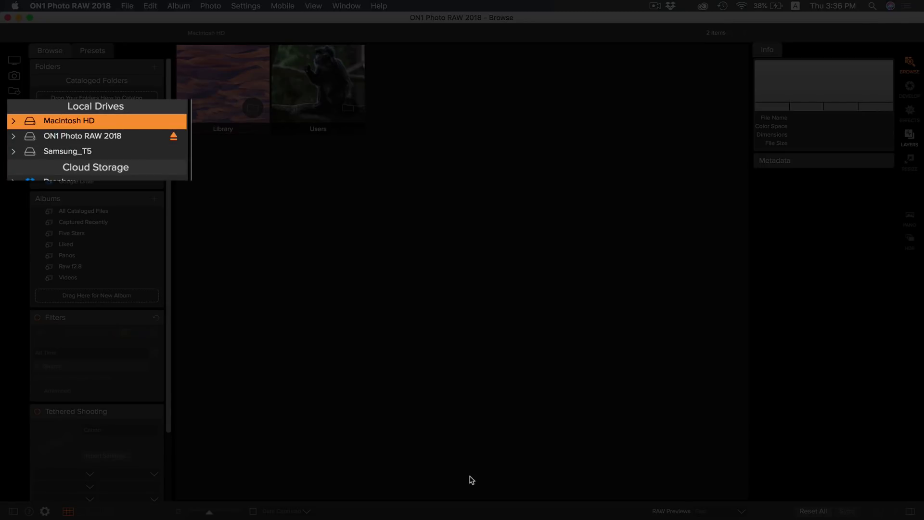
{"action": "left_click", "coordinate": [97, 150]}
{"action": "left_click", "coordinate": [212, 107]}
{"action": "double_click", "coordinate": [240, 119]}
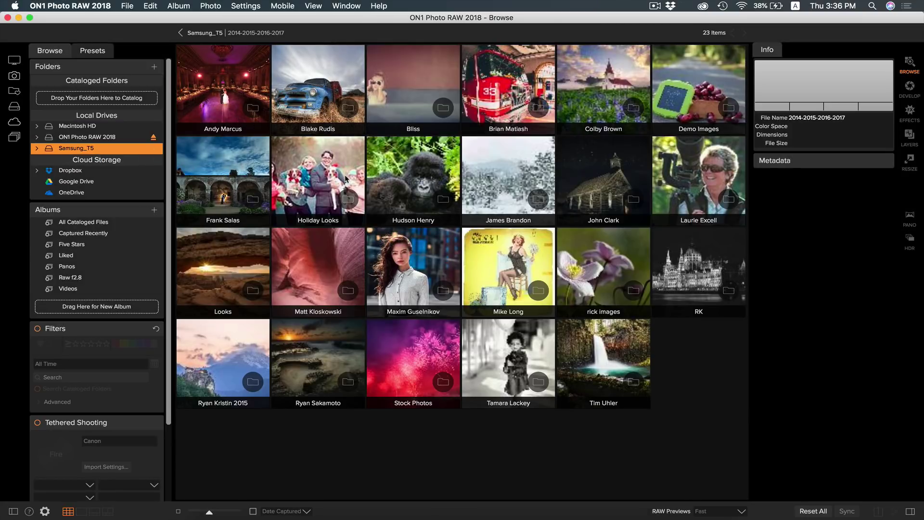
{"action": "left_click", "coordinate": [240, 185]}
{"action": "double_click", "coordinate": [239, 184]}
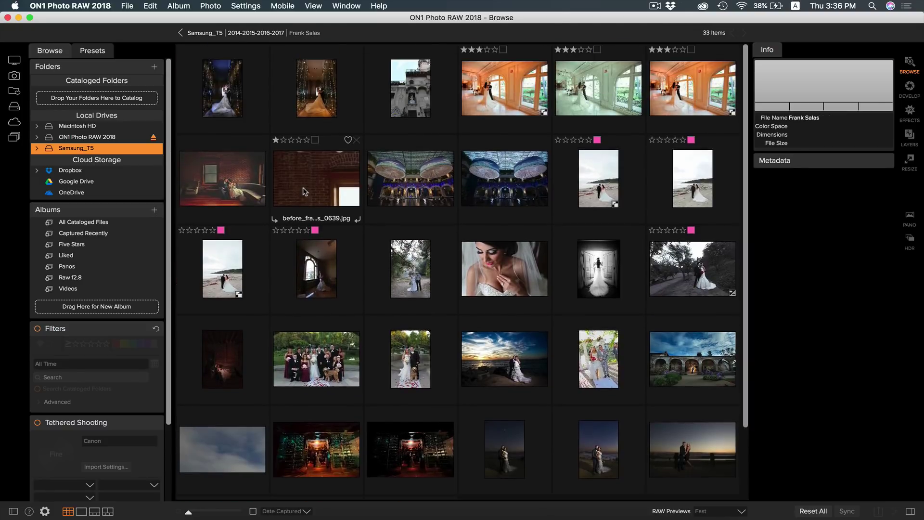
{"action": "left_click", "coordinate": [205, 33]}
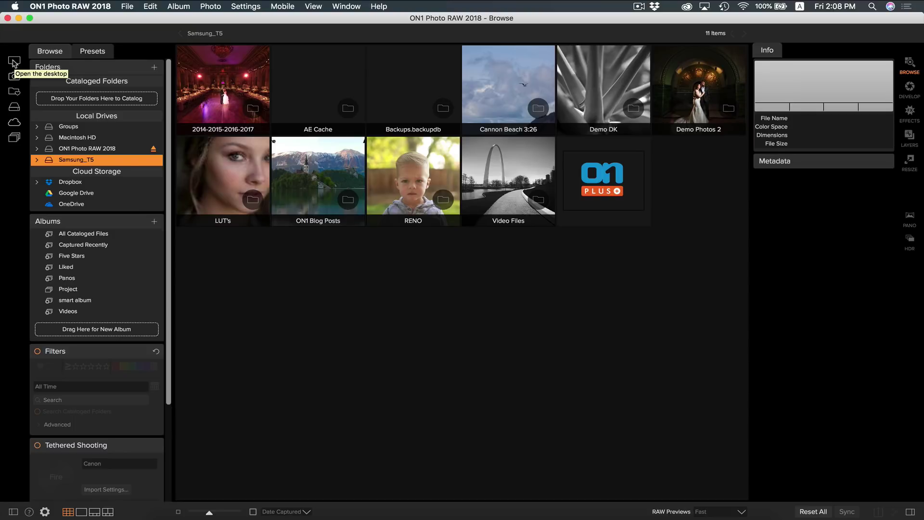
Cycle through the Desktop, Pictures, Cataloged Folders, Drives, Cloud Services and Albums views.
{"action": "left_click", "coordinate": [14, 61]}
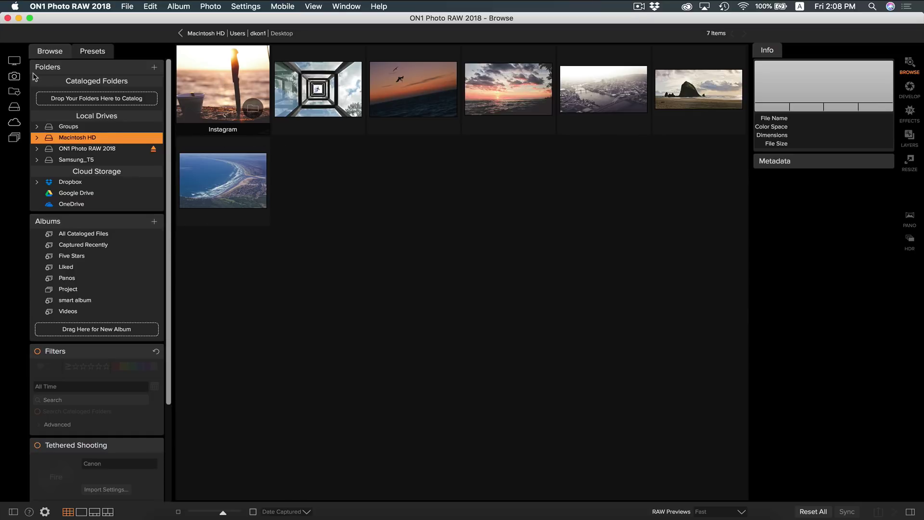
{"action": "left_click", "coordinate": [15, 77]}
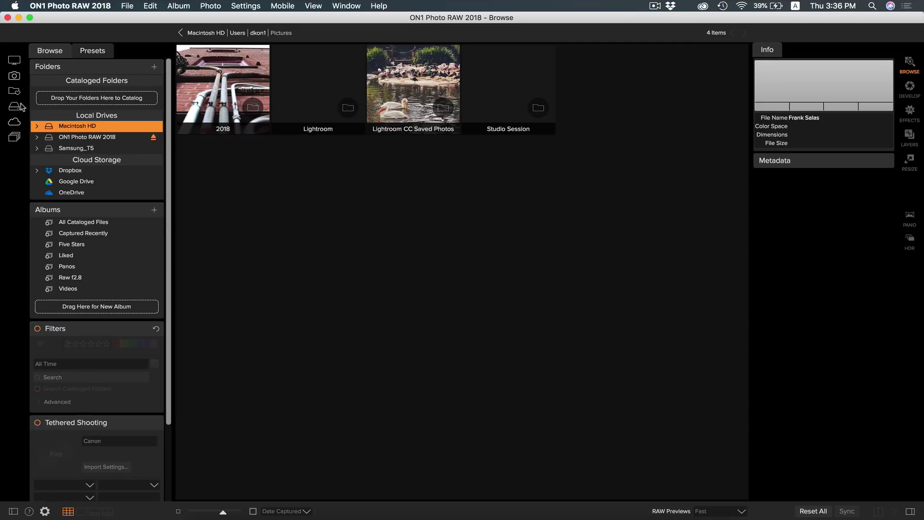
{"action": "left_click", "coordinate": [15, 92]}
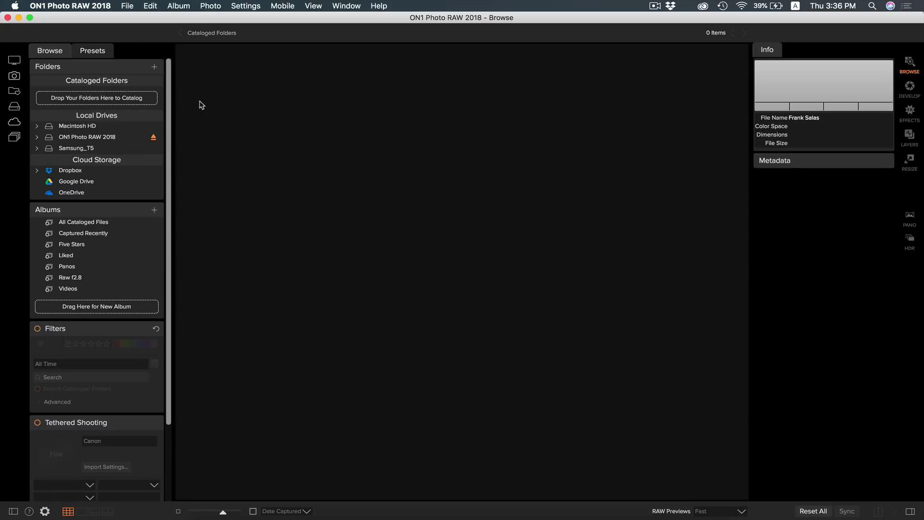
{"action": "left_click", "coordinate": [16, 106]}
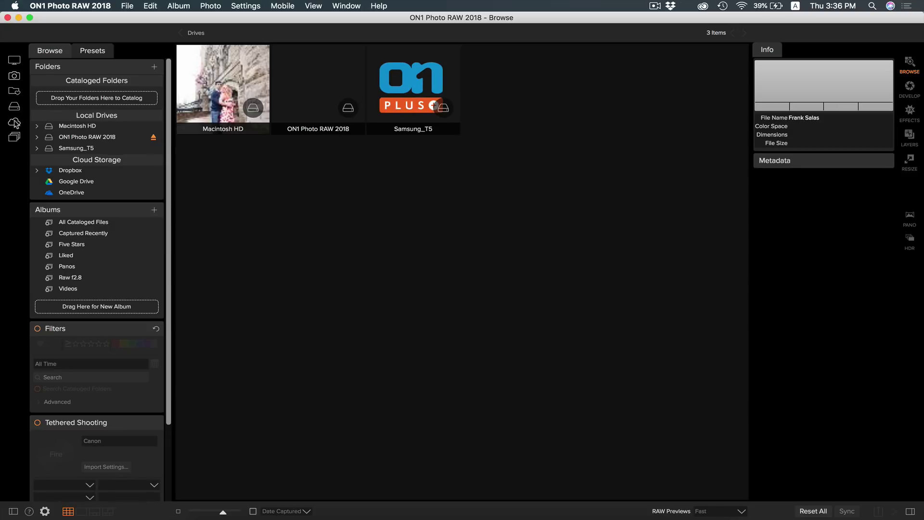
{"action": "left_click", "coordinate": [14, 122]}
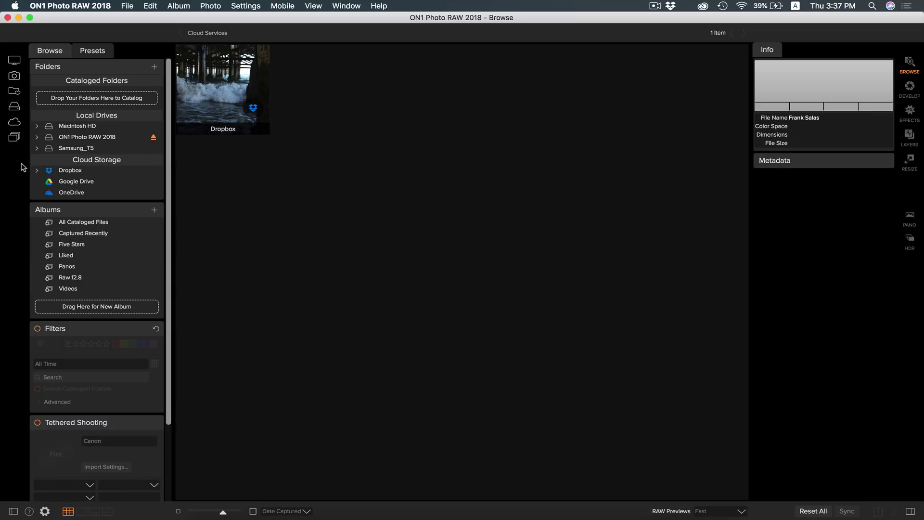
{"action": "left_click", "coordinate": [15, 137]}
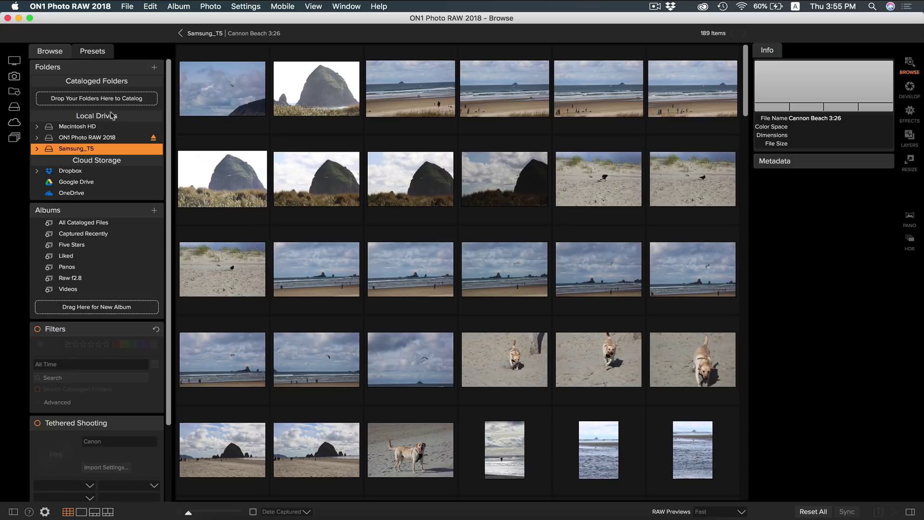
Open File > Import and expand the Source dropdown.
{"action": "left_click", "coordinate": [128, 7]}
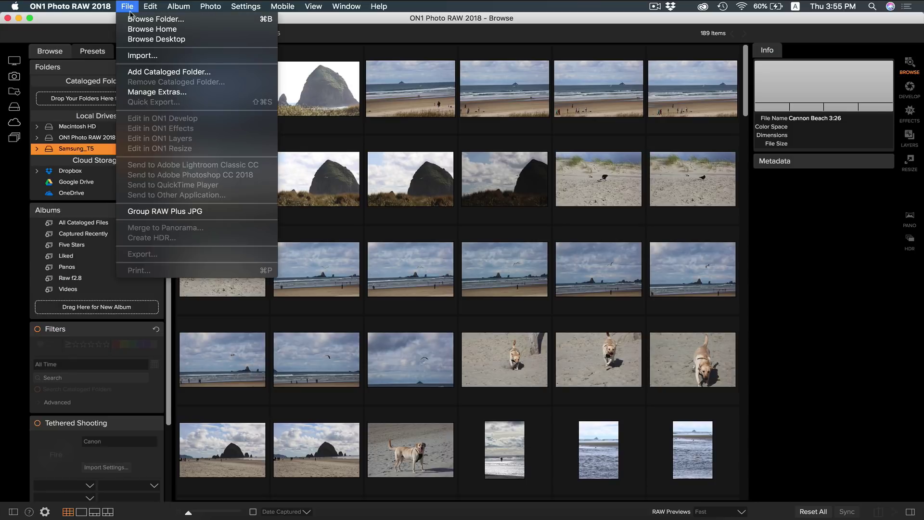
{"action": "left_click", "coordinate": [159, 56]}
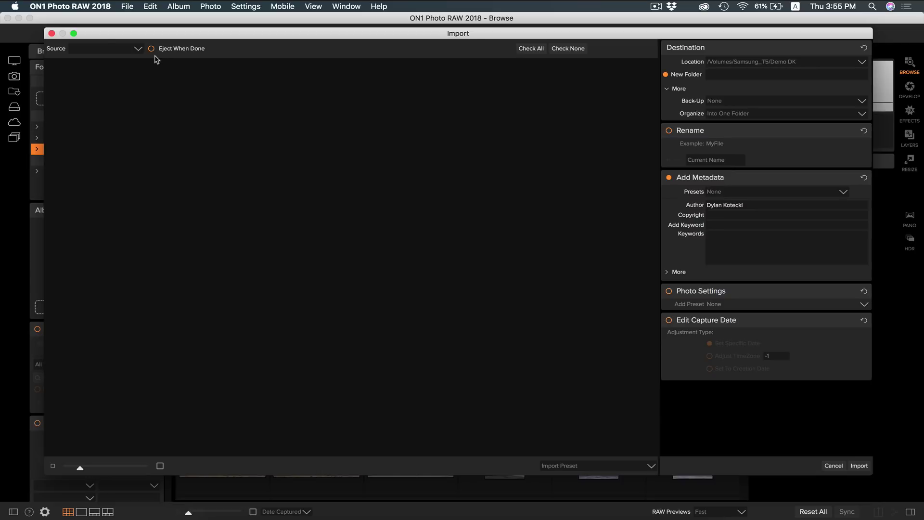
{"action": "left_click", "coordinate": [138, 50]}
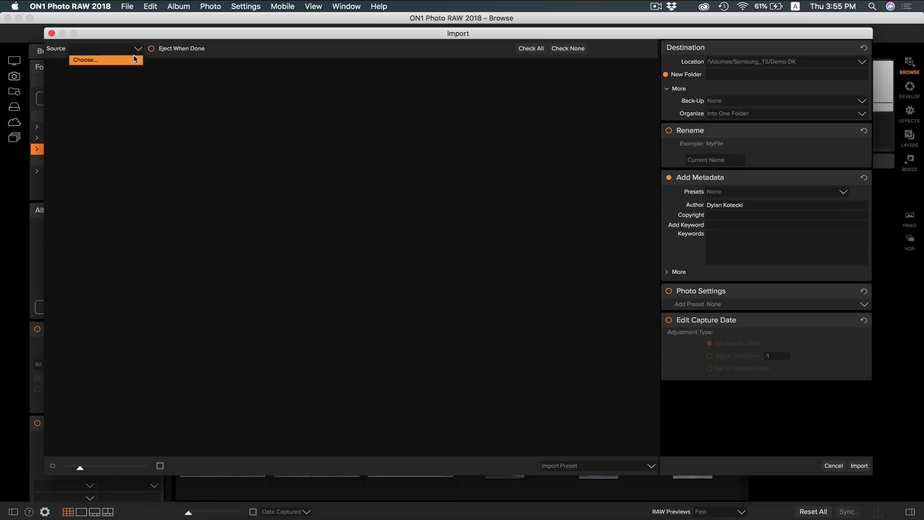
Choose Samsung_T5 > Cannon Beach 3/26 as the import source folder.
{"action": "left_click", "coordinate": [136, 59]}
{"action": "scroll", "coordinate": [121, 185], "scroll_direction": "down", "scroll_amount": 2}
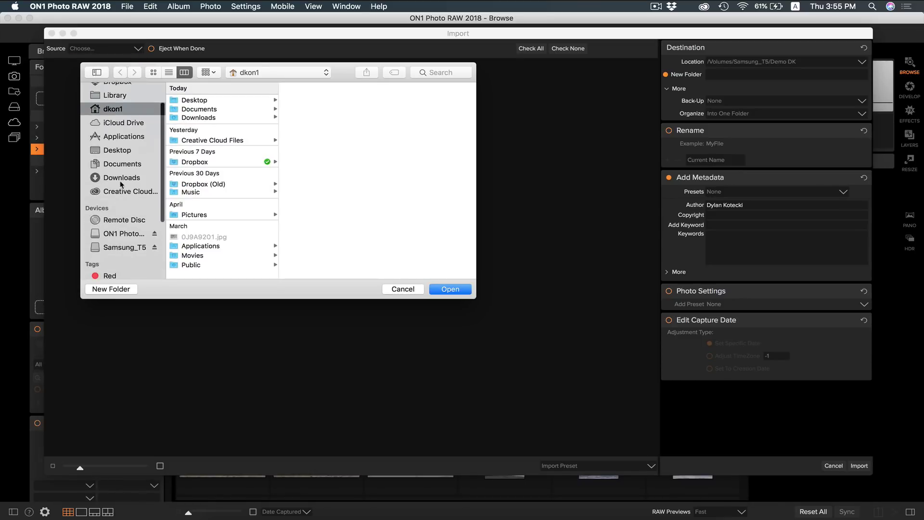
{"action": "left_click", "coordinate": [121, 245]}
{"action": "left_click", "coordinate": [263, 111]}
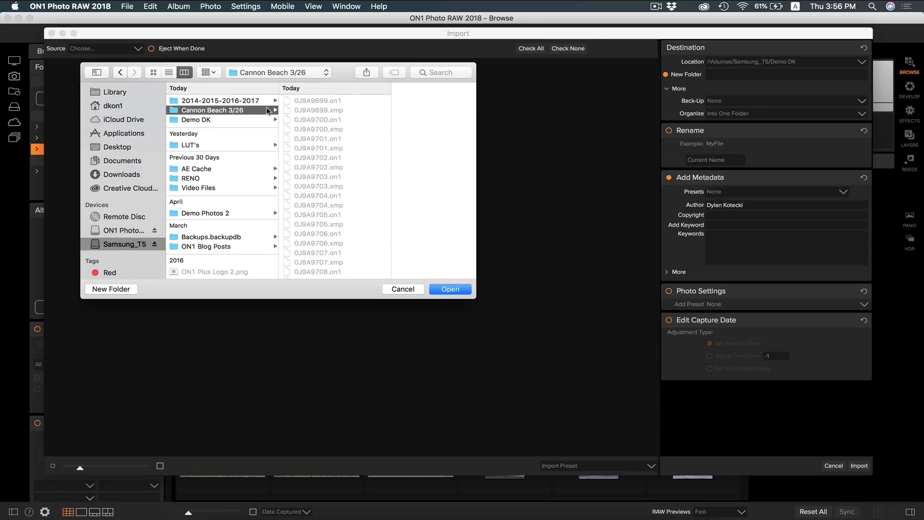
{"action": "left_click", "coordinate": [454, 289]}
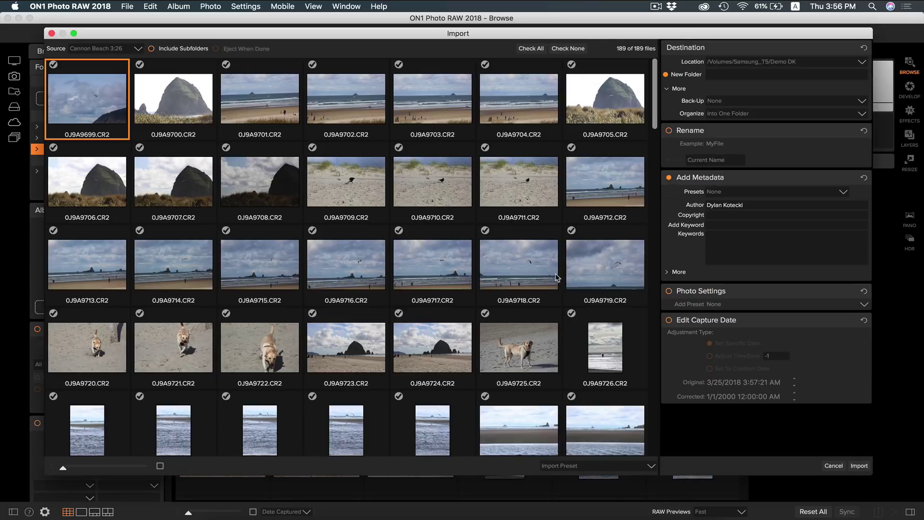
Uncheck, then recheck photos 0J9A9709 and 0J9A9708 so all photos stay included.
{"action": "left_click", "coordinate": [312, 147]}
{"action": "left_click", "coordinate": [225, 148]}
{"action": "left_click", "coordinate": [226, 147]}
{"action": "left_click", "coordinate": [312, 147]}
Start the import into Demo DK and scroll the grid as new thumbnails arrive.
{"action": "left_click", "coordinate": [860, 466]}
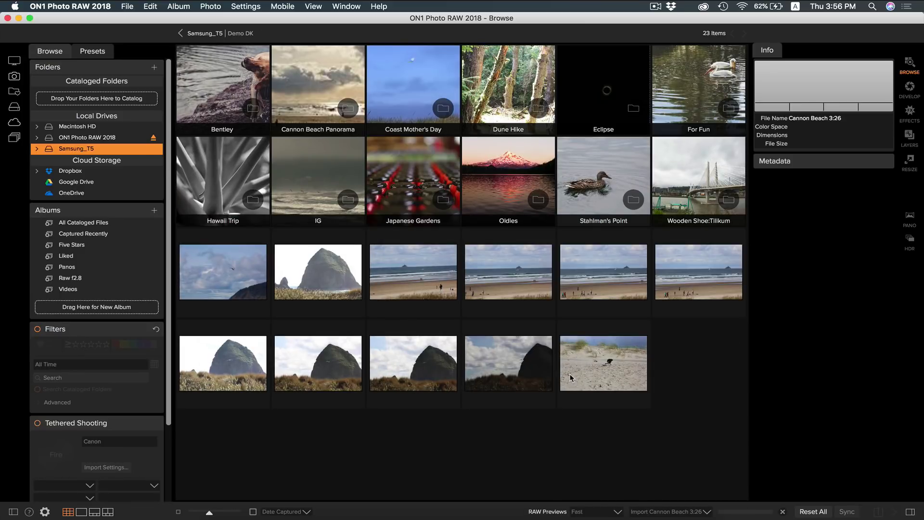
{"action": "scroll", "coordinate": [571, 377], "scroll_direction": "down", "scroll_amount": 5}
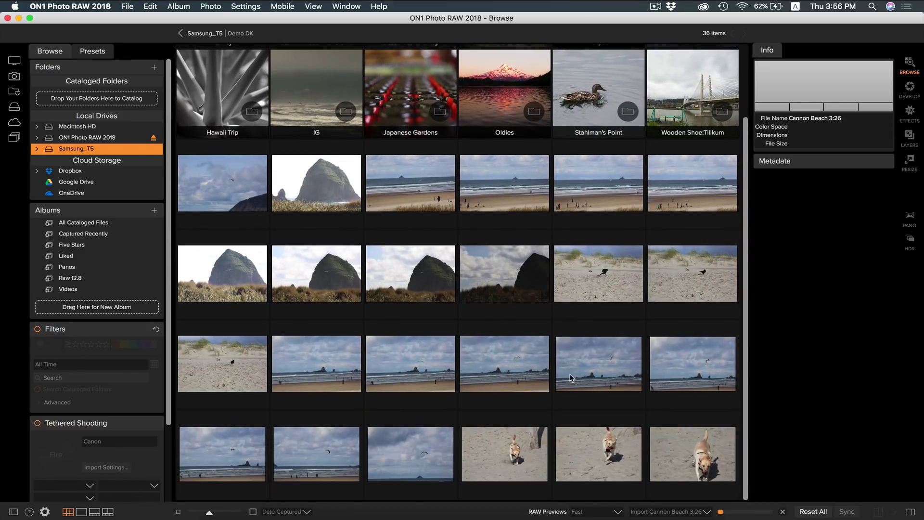
{"action": "scroll", "coordinate": [572, 377], "scroll_direction": "down", "scroll_amount": 3}
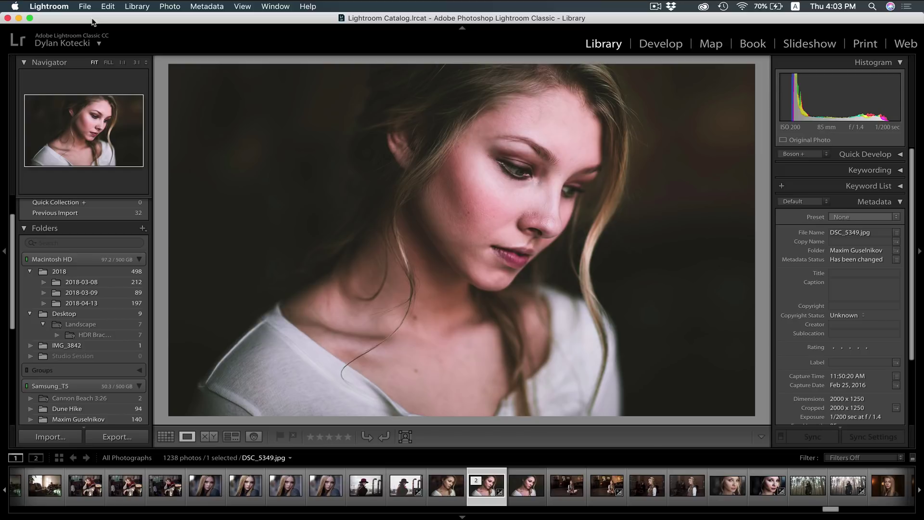
In Lightroom, run File > Plug-in Extras > Migrate Catalog to ON1 Photo.
{"action": "left_click", "coordinate": [84, 7]}
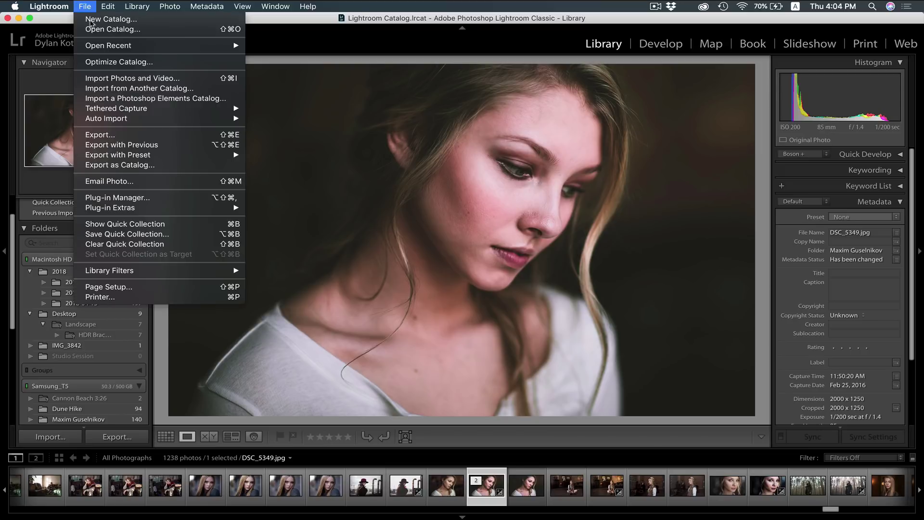
{"action": "mouse_move", "coordinate": [148, 207]}
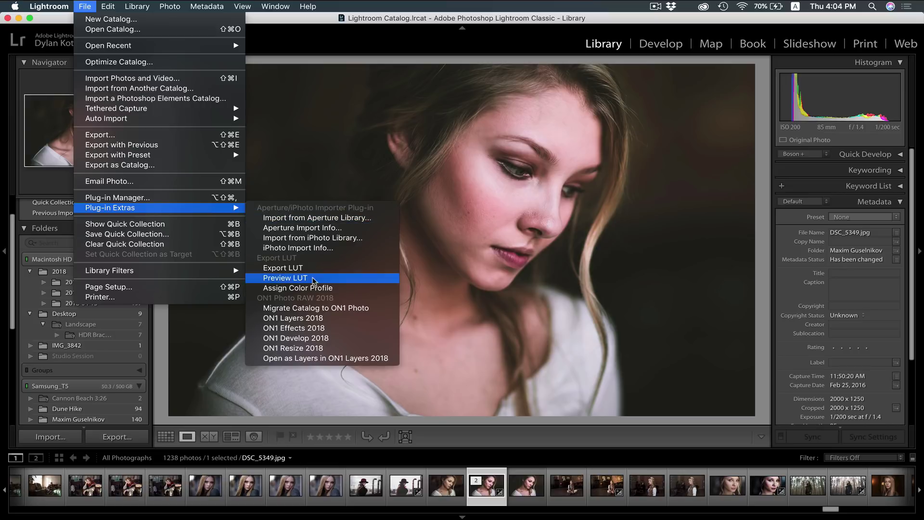
{"action": "left_click", "coordinate": [317, 306]}
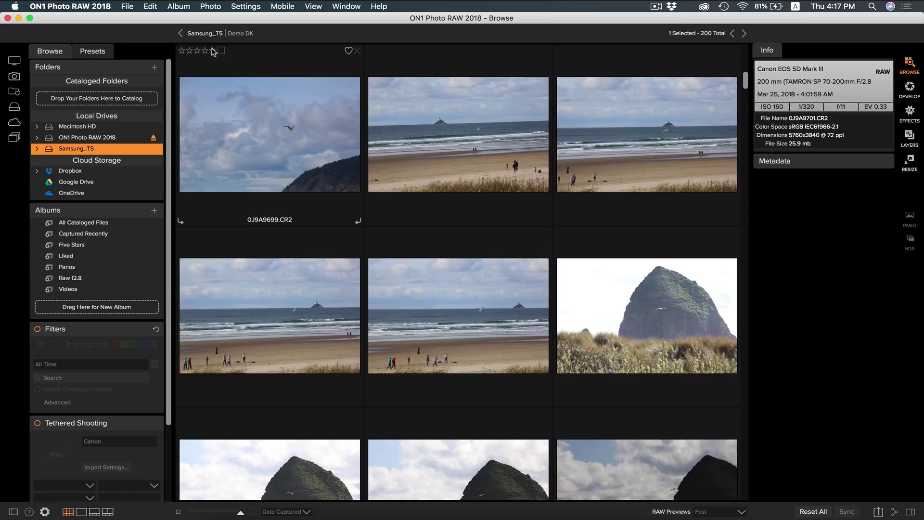
Open 0J9A9699.CR2 large, step through photos with arrow keys, and enable Photo > Auto Advance.
{"action": "left_click", "coordinate": [220, 50]}
{"action": "double_click", "coordinate": [290, 112]}
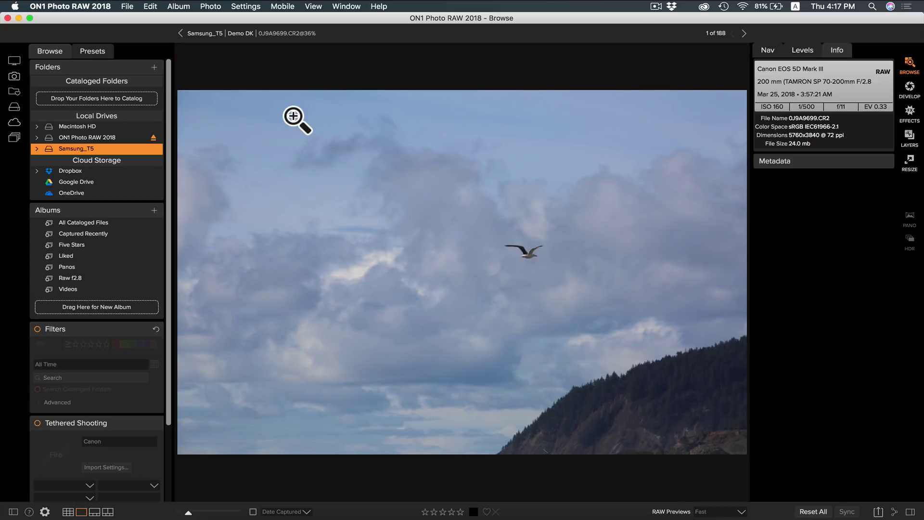
{"action": "key", "text": "Right"}
{"action": "key", "text": "Right"}
{"action": "key", "text": "Right"}
{"action": "key", "text": "Right"}
{"action": "key", "text": "Right"}
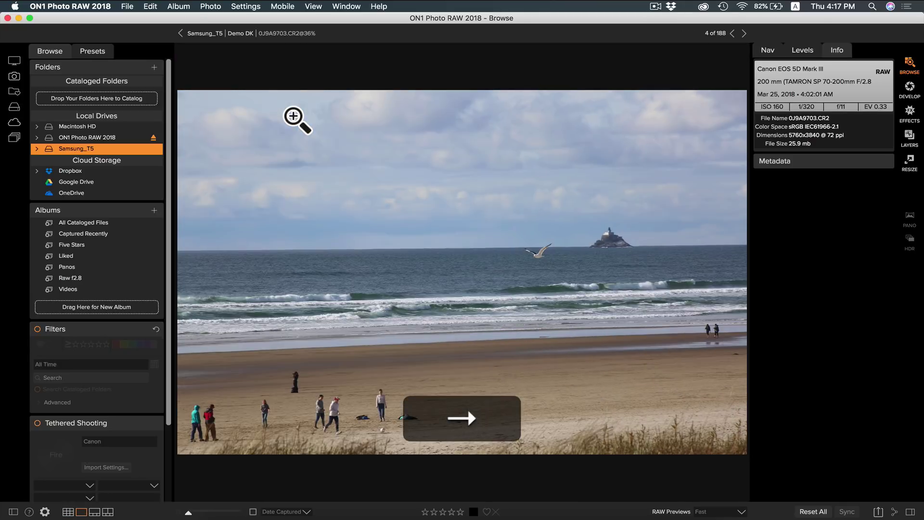
{"action": "key", "text": "Right"}
{"action": "key", "text": "Right"}
{"action": "key", "text": "Left"}
{"action": "key", "text": "Left"}
{"action": "key", "text": "Left"}
{"action": "key", "text": "Left"}
{"action": "key", "text": "Left"}
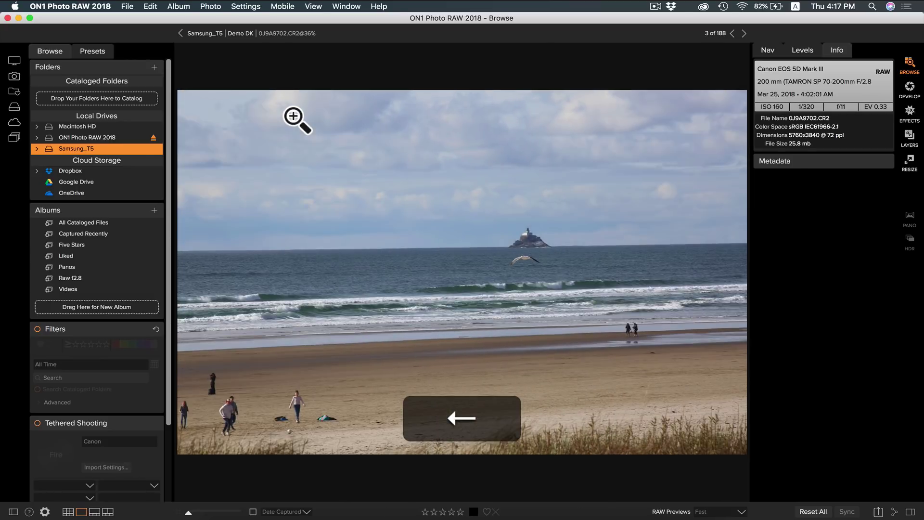
{"action": "left_click", "coordinate": [210, 7]}
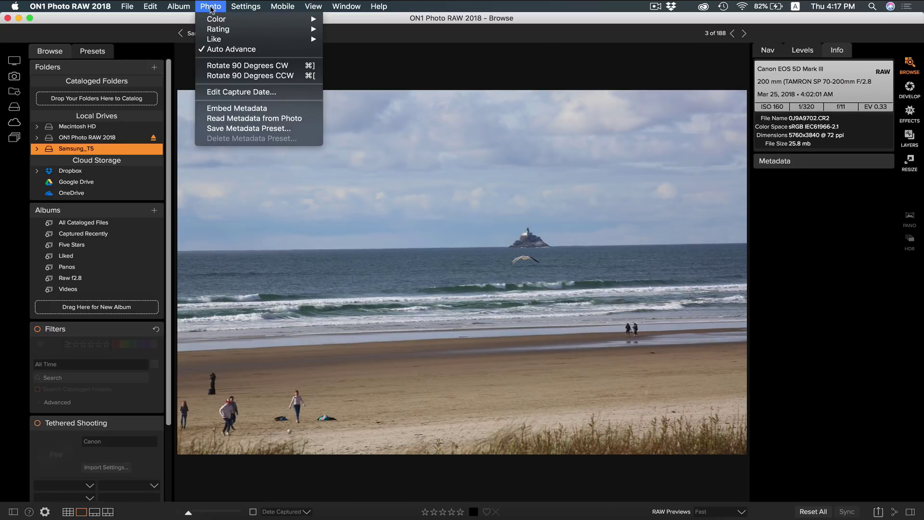
{"action": "left_click", "coordinate": [302, 54]}
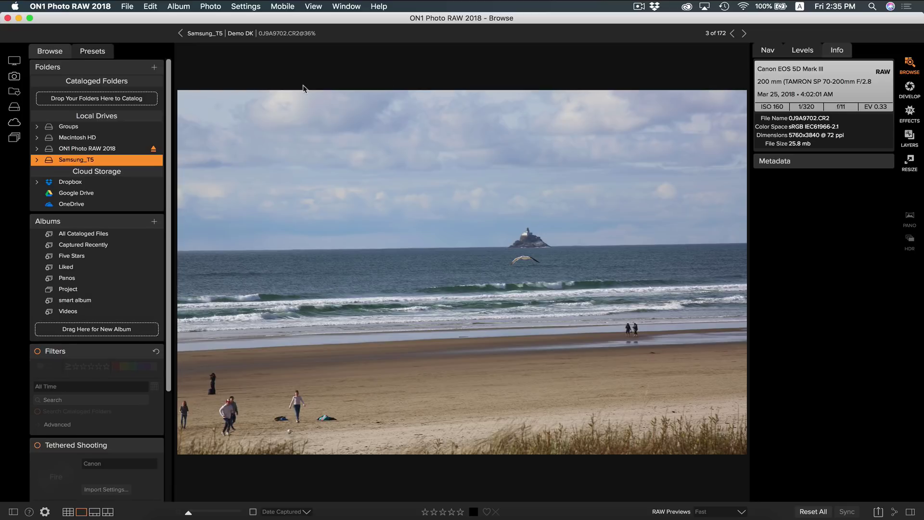
Rate successive photos alternately 5 and 1 stars with the number keys.
{"action": "key", "text": "5"}
{"action": "key", "text": "1"}
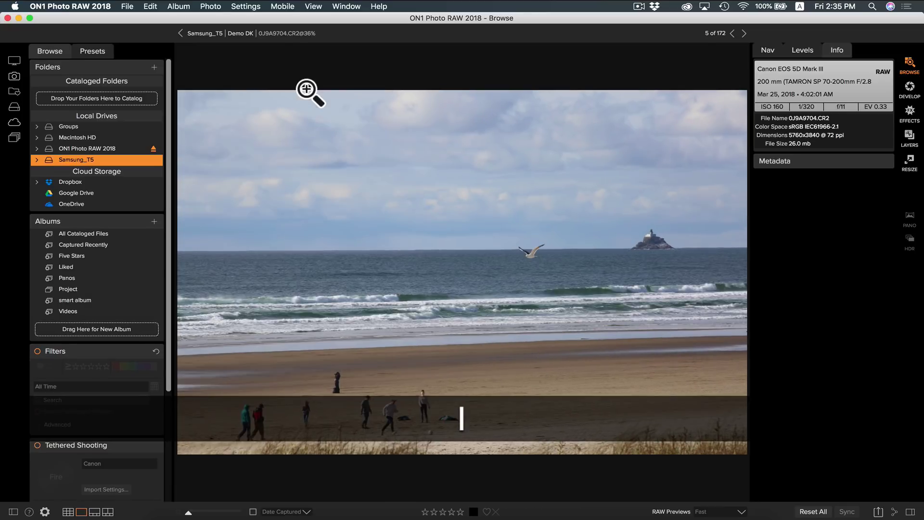
{"action": "key", "text": "5"}
{"action": "key", "text": "1"}
{"action": "key", "text": "5"}
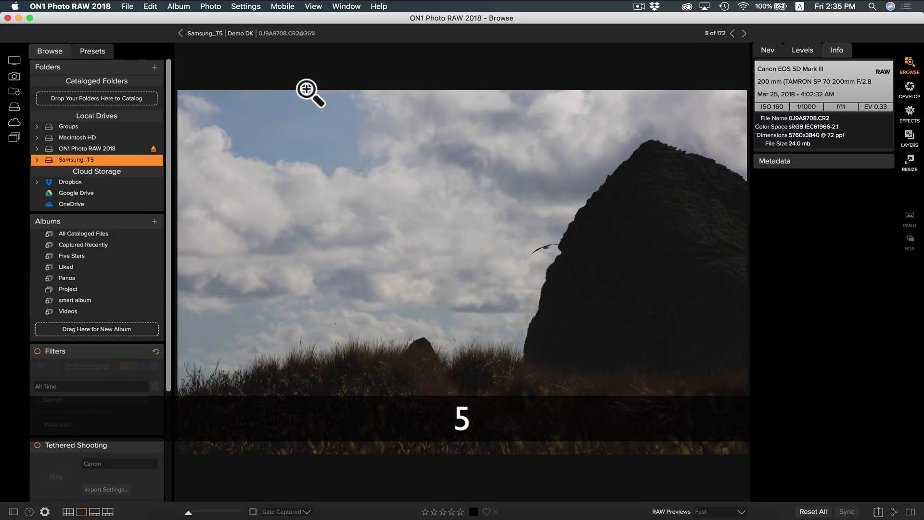
{"action": "key", "text": "1"}
Apply colour labels with keys 6–9, mark one with 0, like one with P, reject one with X.
{"action": "key", "text": "6"}
{"action": "key", "text": "7"}
{"action": "key", "text": "8"}
{"action": "key", "text": "9"}
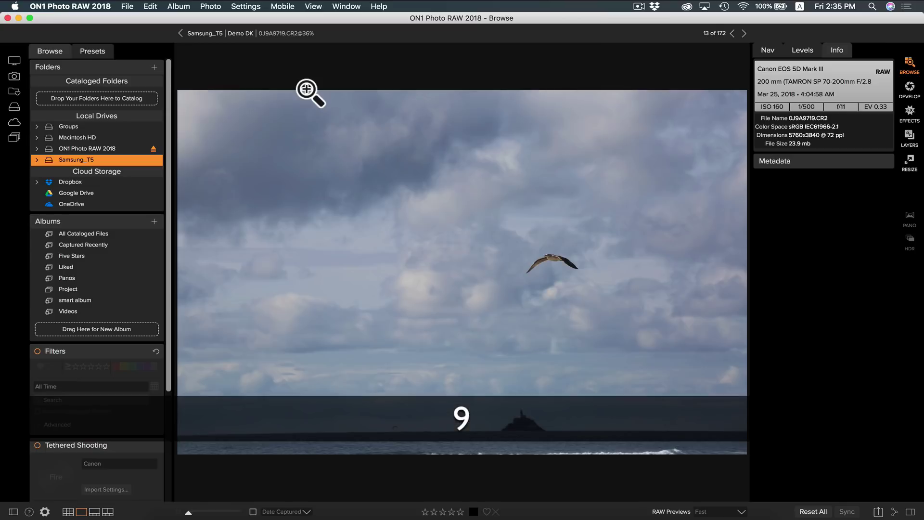
{"action": "key", "text": "0"}
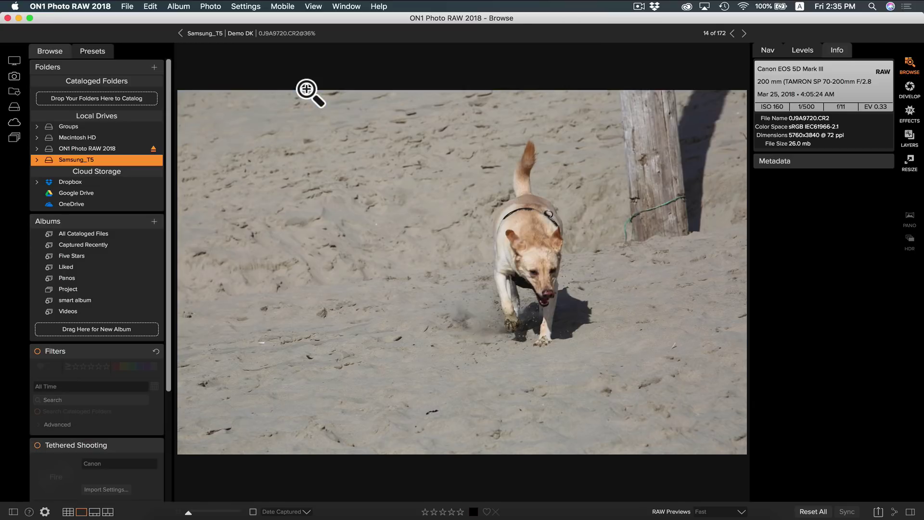
{"action": "key", "text": "p"}
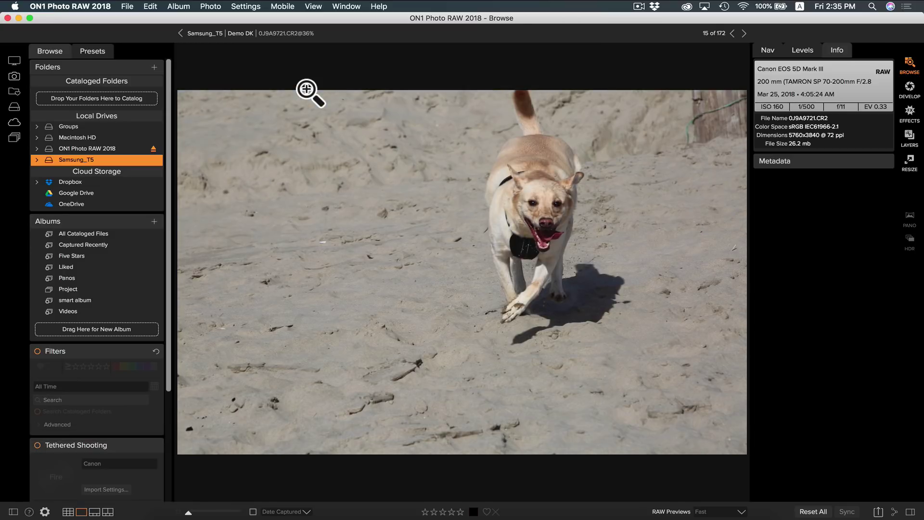
{"action": "key", "text": "x"}
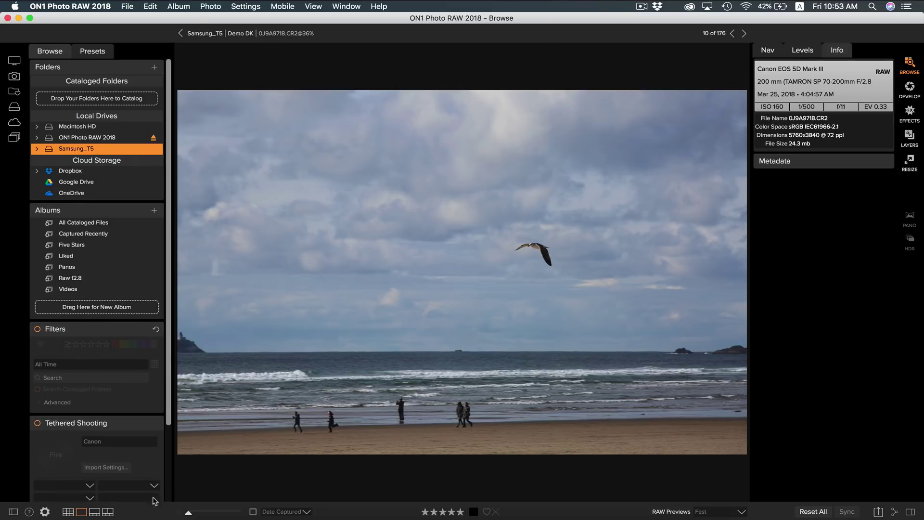
Return to the Demo DK thumbnail grid and scroll through it.
{"action": "left_click", "coordinate": [68, 512]}
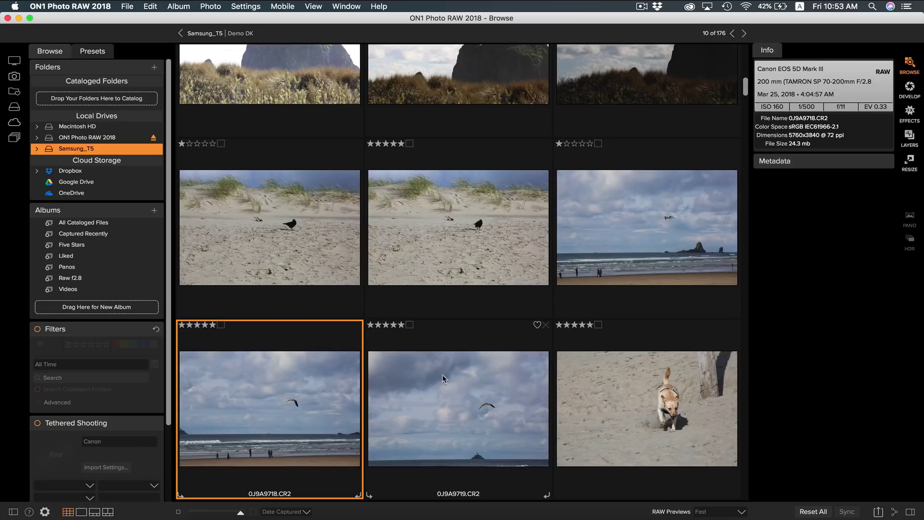
{"action": "scroll", "coordinate": [455, 367], "scroll_direction": "up", "scroll_amount": 6}
{"action": "scroll", "coordinate": [459, 367], "scroll_direction": "down", "scroll_amount": 5}
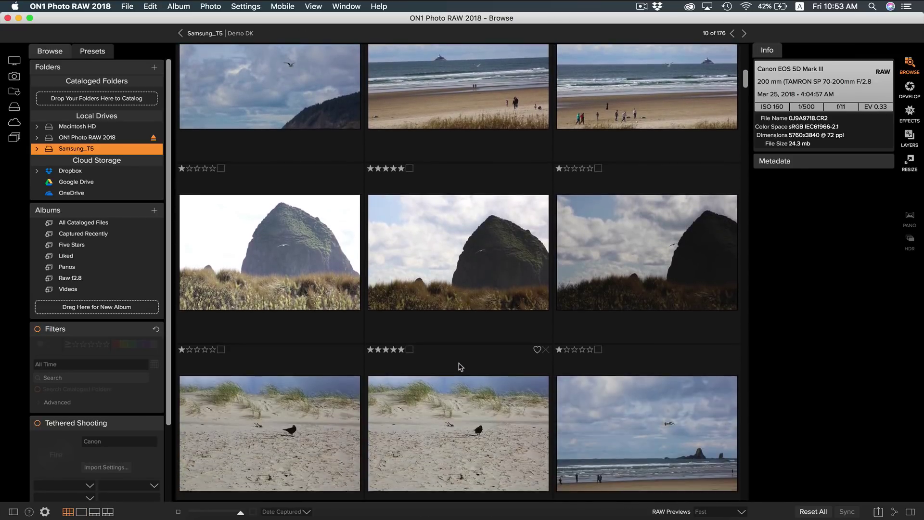
{"action": "scroll", "coordinate": [374, 211], "scroll_direction": "up", "scroll_amount": 3}
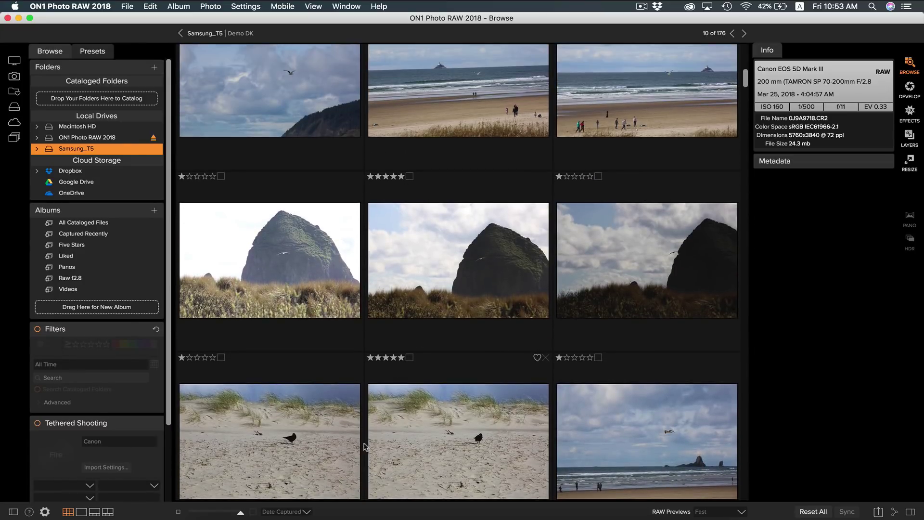
Sort the grid by Rating in Descending order and scroll to check the five-star photos.
{"action": "left_click", "coordinate": [292, 512]}
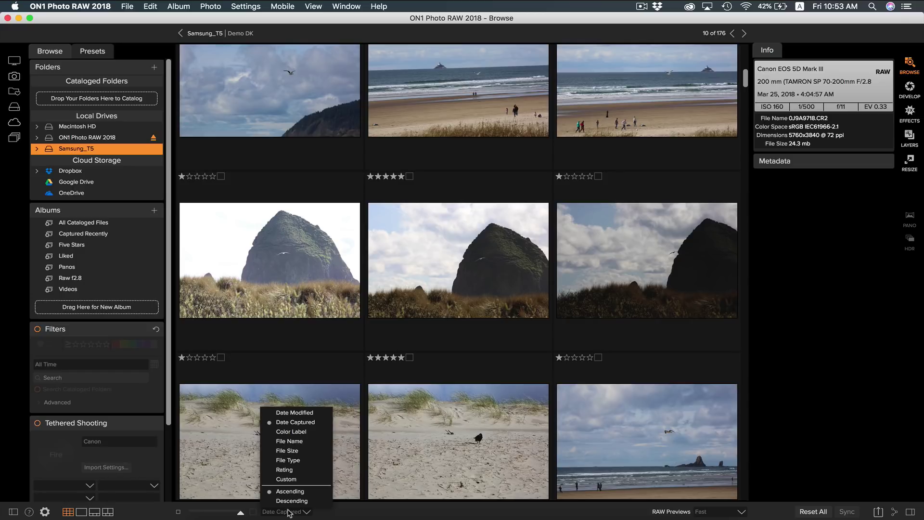
{"action": "left_click", "coordinate": [292, 469]}
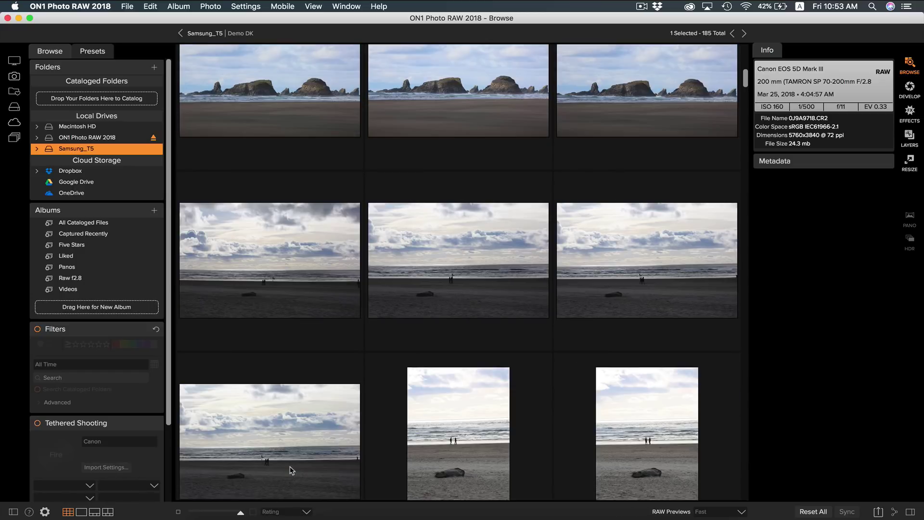
{"action": "left_click", "coordinate": [292, 514]}
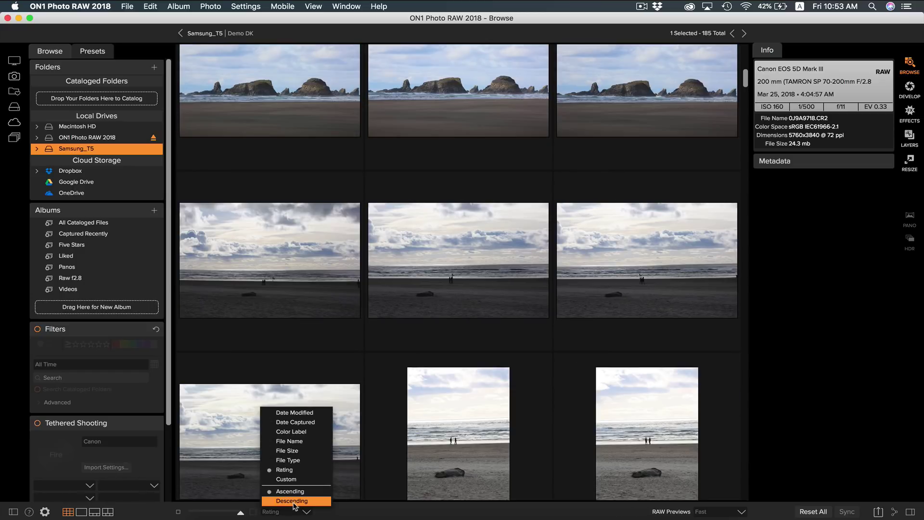
{"action": "left_click", "coordinate": [291, 501]}
{"action": "scroll", "coordinate": [375, 439], "scroll_direction": "up", "scroll_amount": 10}
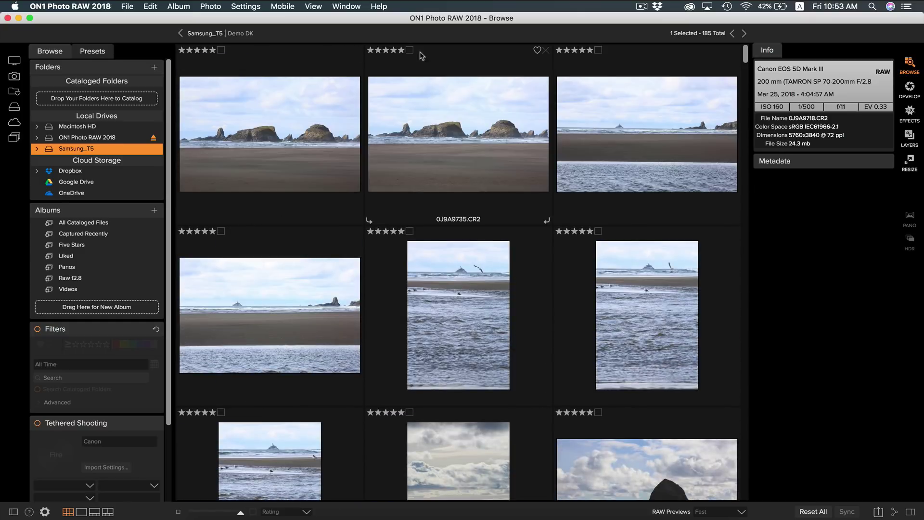
{"action": "scroll", "coordinate": [404, 276], "scroll_direction": "down", "scroll_amount": 10}
{"action": "scroll", "coordinate": [406, 278], "scroll_direction": "down", "scroll_amount": 2}
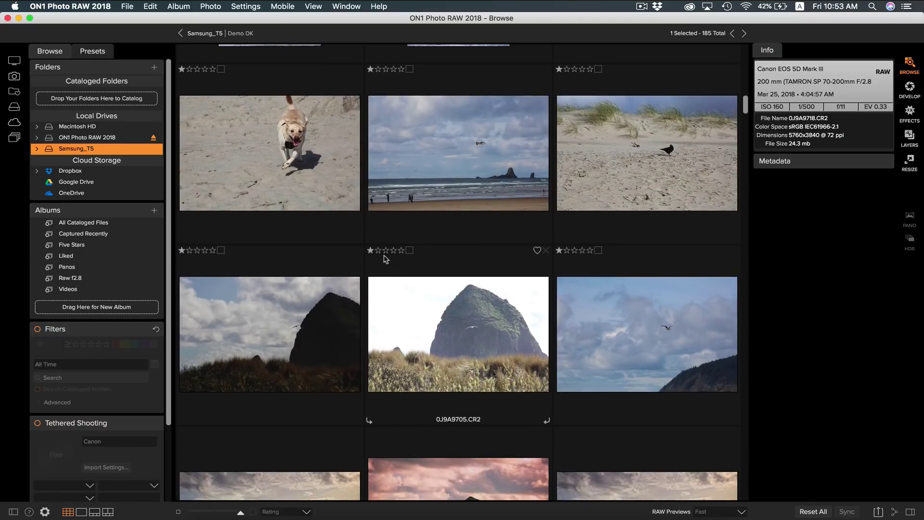
{"action": "scroll", "coordinate": [312, 276], "scroll_direction": "up", "scroll_amount": 5}
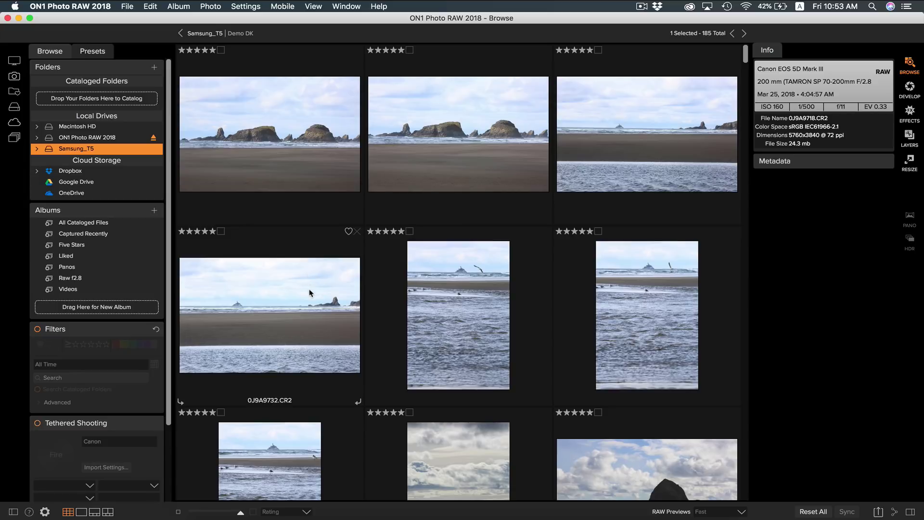
Move the six five-star seascape photos into a new subfolder named Beach Trip.
{"action": "left_click", "coordinate": [289, 169]}
{"action": "left_click", "coordinate": [620, 339], "text": "shift"}
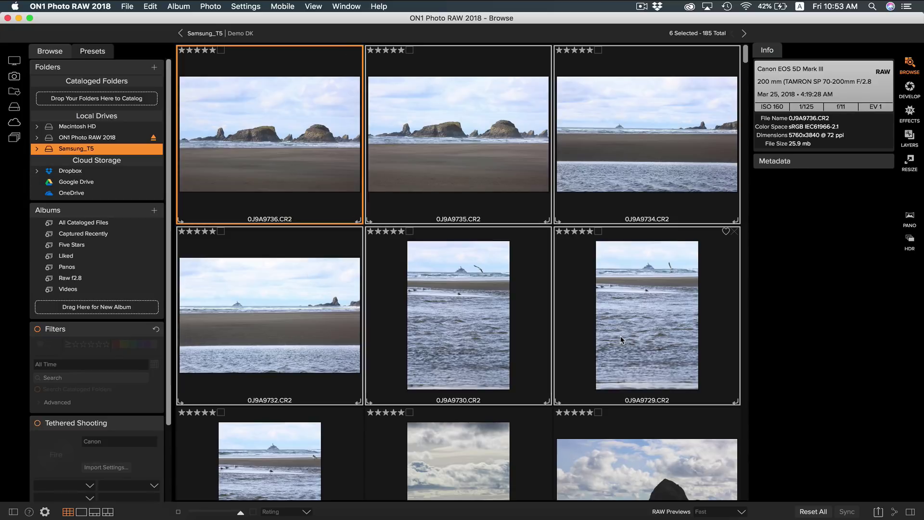
{"action": "right_click", "coordinate": [620, 339]}
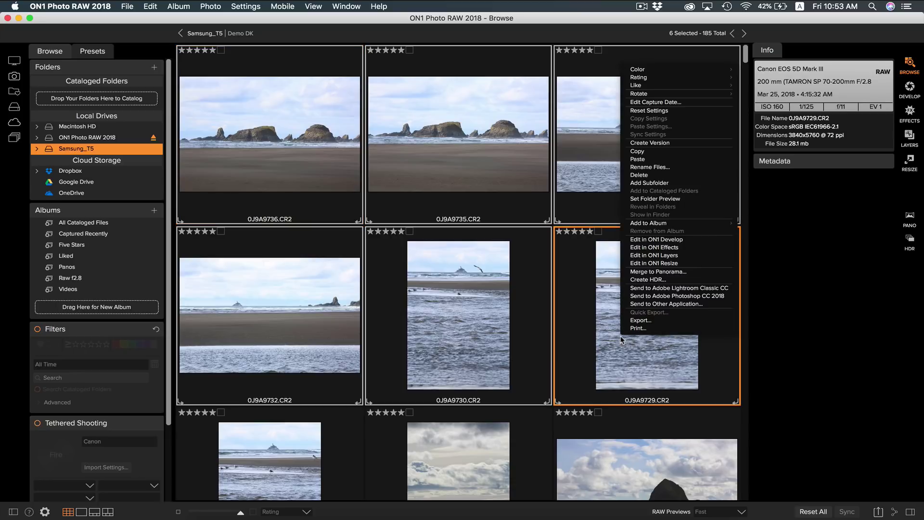
{"action": "left_click", "coordinate": [663, 184]}
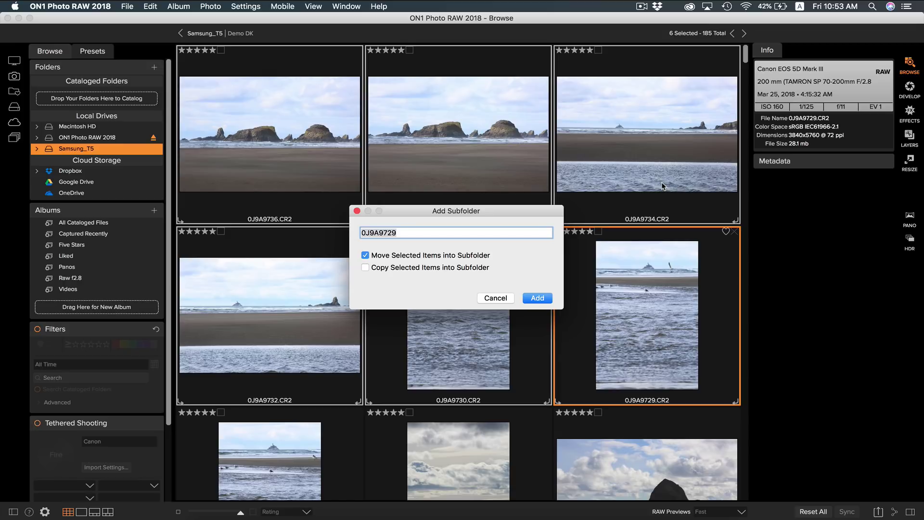
{"action": "type", "text": "Beach Trip"}
{"action": "key", "text": "Return"}
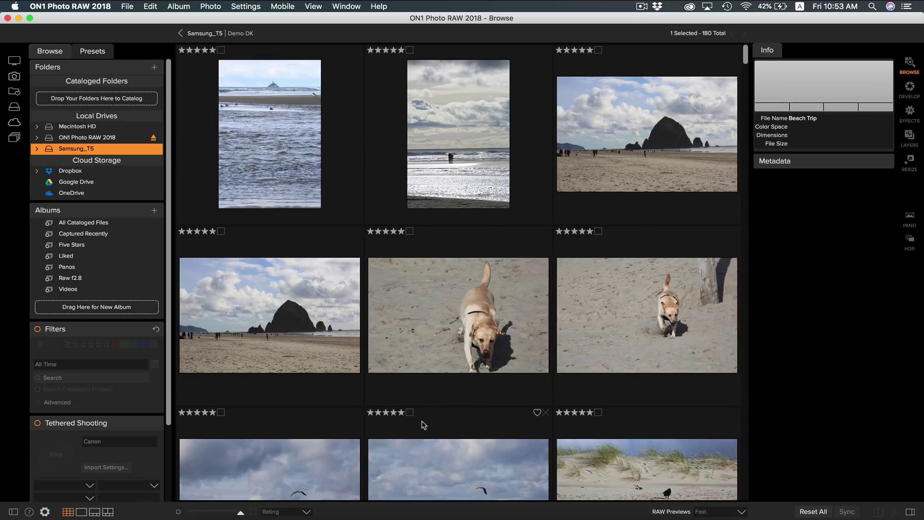
Switch the grid to Custom sort order, reverse it, and open the Beach Trip folder.
{"action": "left_click", "coordinate": [303, 511]}
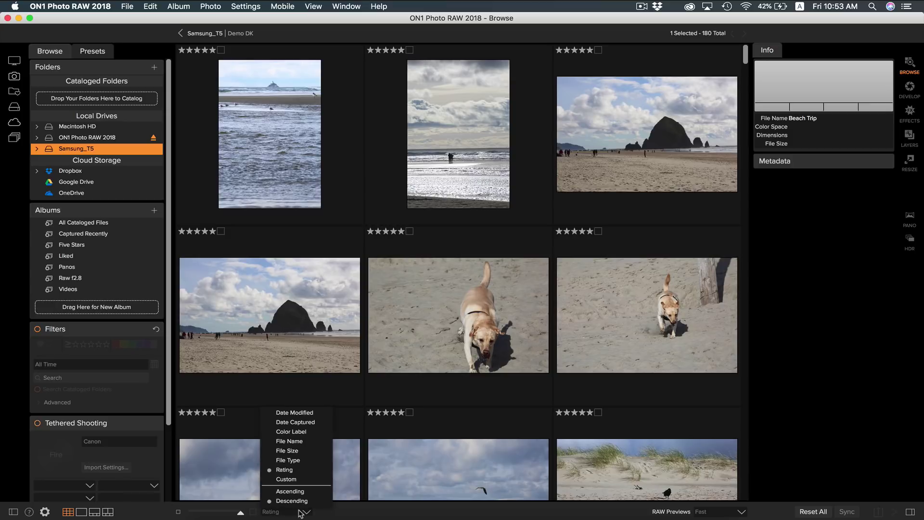
{"action": "left_click", "coordinate": [296, 480]}
{"action": "left_click", "coordinate": [294, 512]}
{"action": "left_click", "coordinate": [303, 494]}
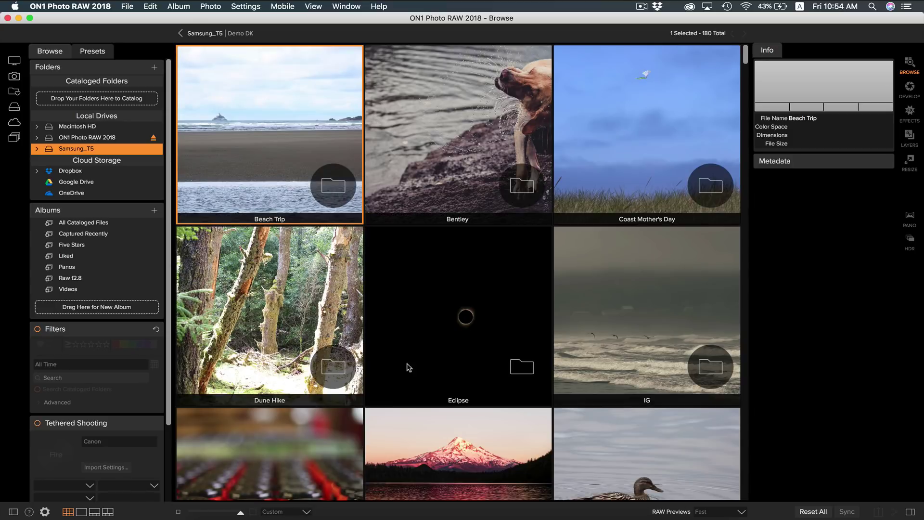
{"action": "double_click", "coordinate": [295, 139]}
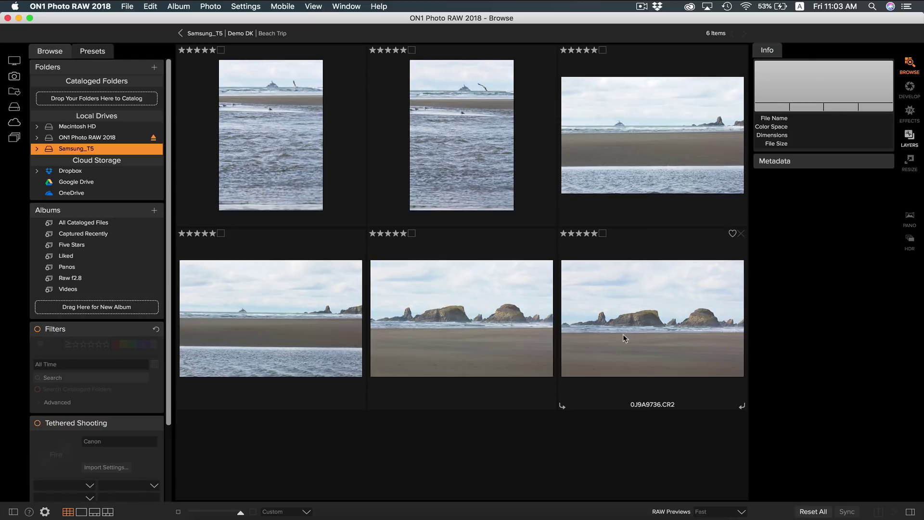
Start renaming all six Beach Trip photos with the text 'Beach Trip' as the first name part.
{"action": "left_click", "coordinate": [623, 335]}
{"action": "left_click", "coordinate": [273, 155], "text": "shift"}
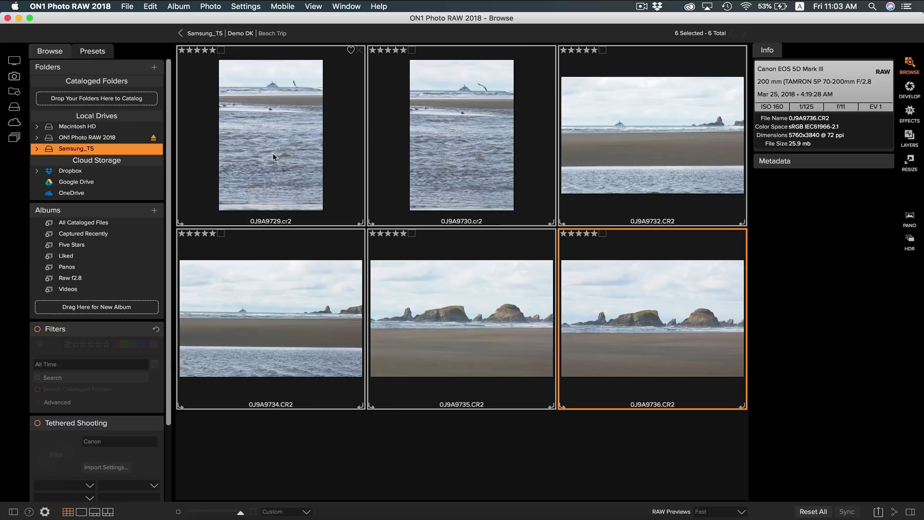
{"action": "right_click", "coordinate": [273, 155]}
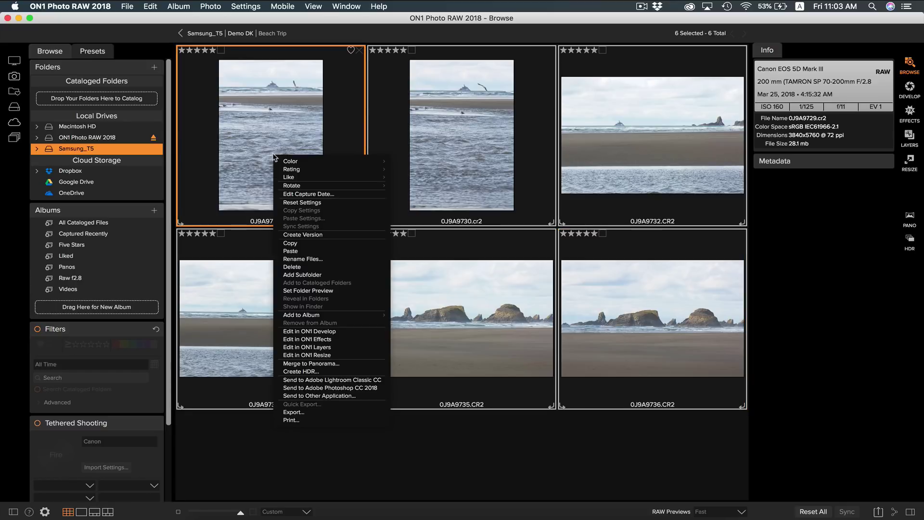
{"action": "left_click", "coordinate": [311, 259]}
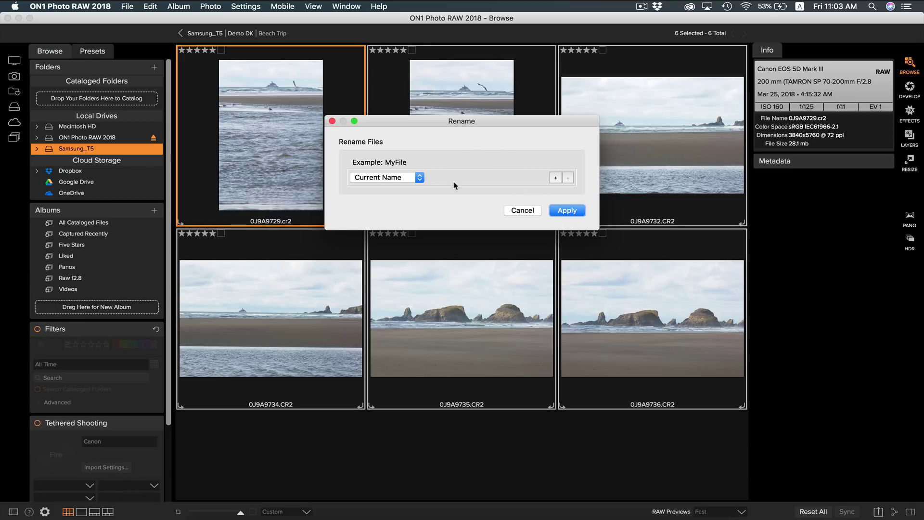
{"action": "left_click", "coordinate": [410, 179]}
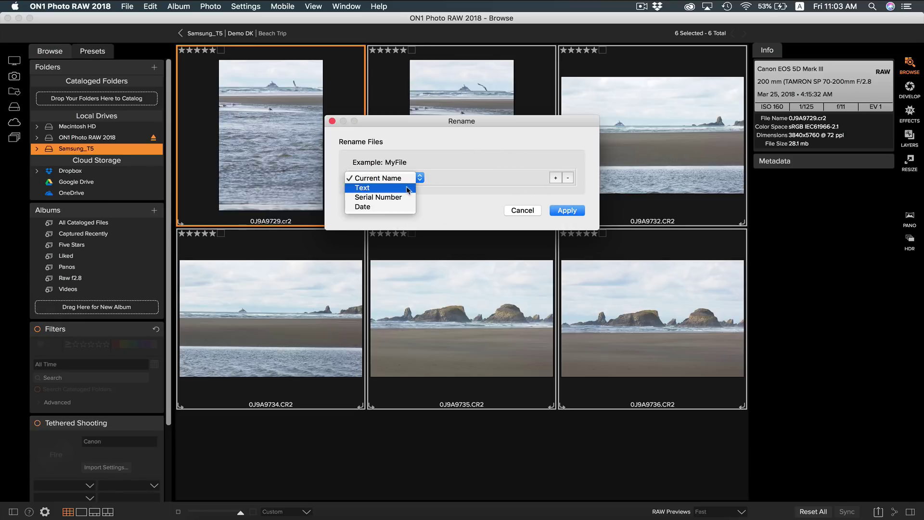
{"action": "left_click", "coordinate": [407, 188]}
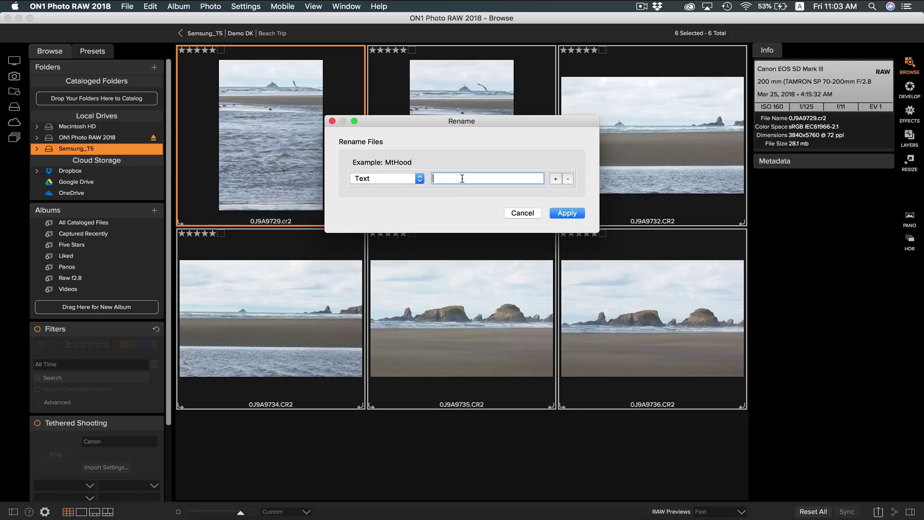
{"action": "type", "text": "Beach Trip"}
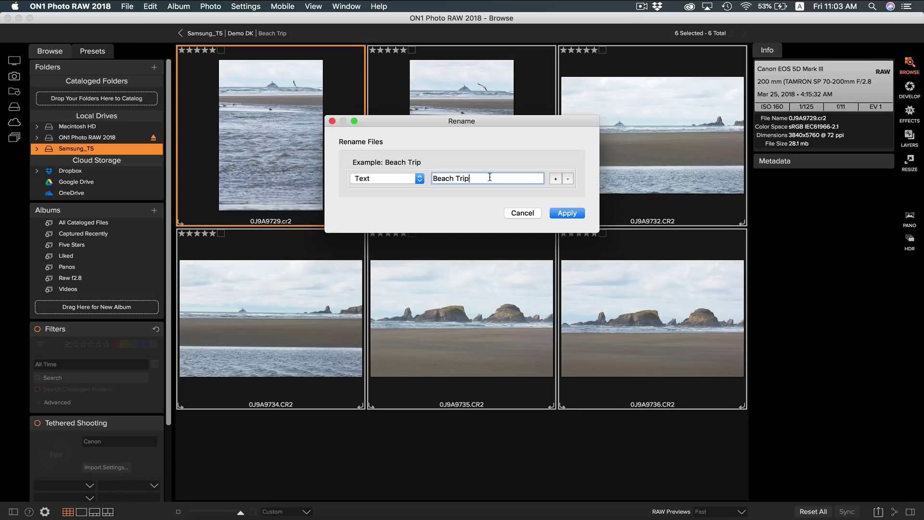
Add a Serial Number as the second name part, starting at 1.
{"action": "left_click", "coordinate": [556, 179]}
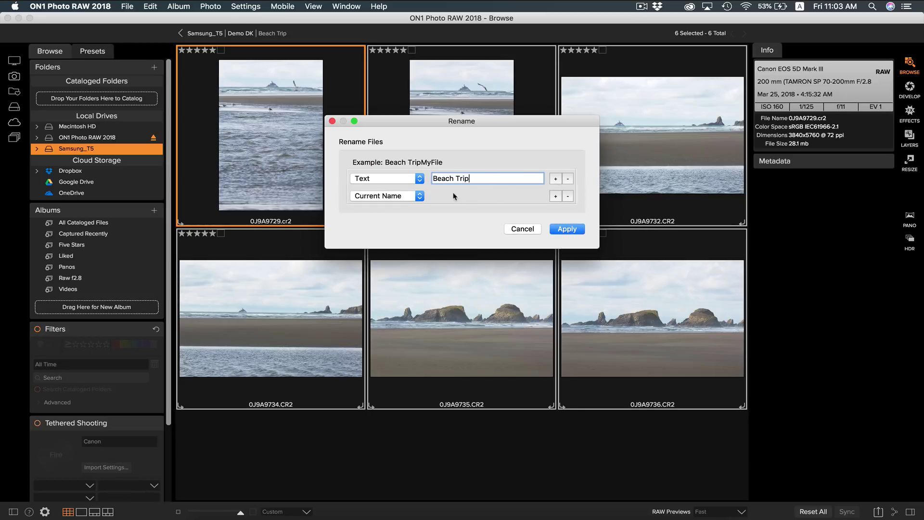
{"action": "left_click", "coordinate": [410, 196]}
{"action": "left_click", "coordinate": [407, 216]}
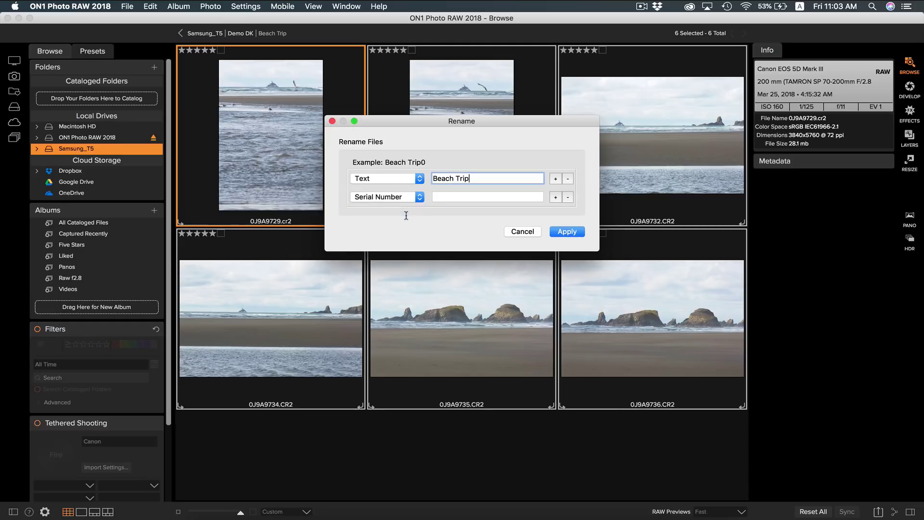
{"action": "left_click", "coordinate": [451, 196]}
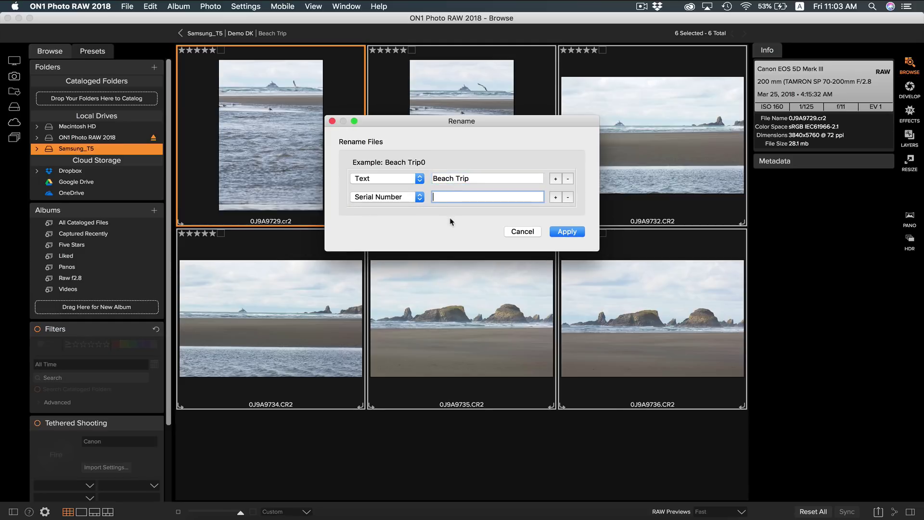
{"action": "type", "text": "1"}
Apply the Beach Trip serial-number rename to the six photos.
{"action": "left_click", "coordinate": [567, 233]}
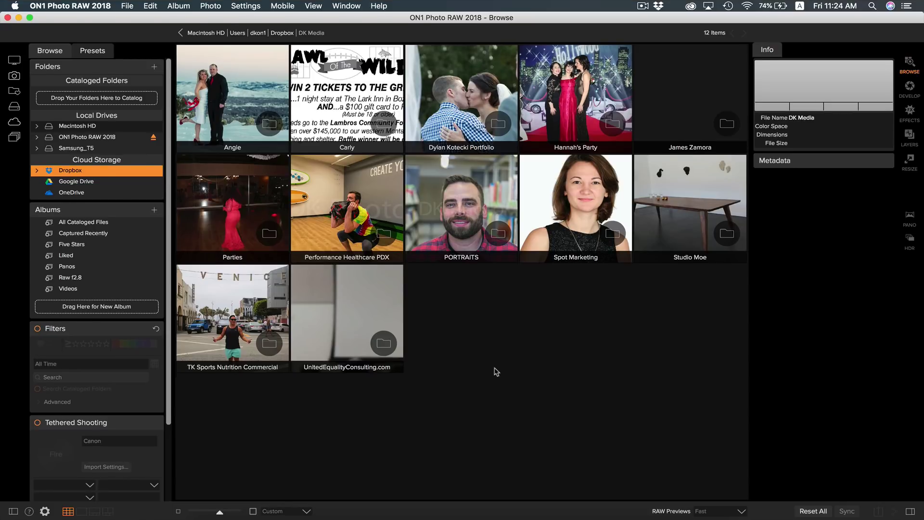
Select all twelve DK Media project folders and add them to Cataloged Folders.
{"action": "right_click", "coordinate": [557, 226]}
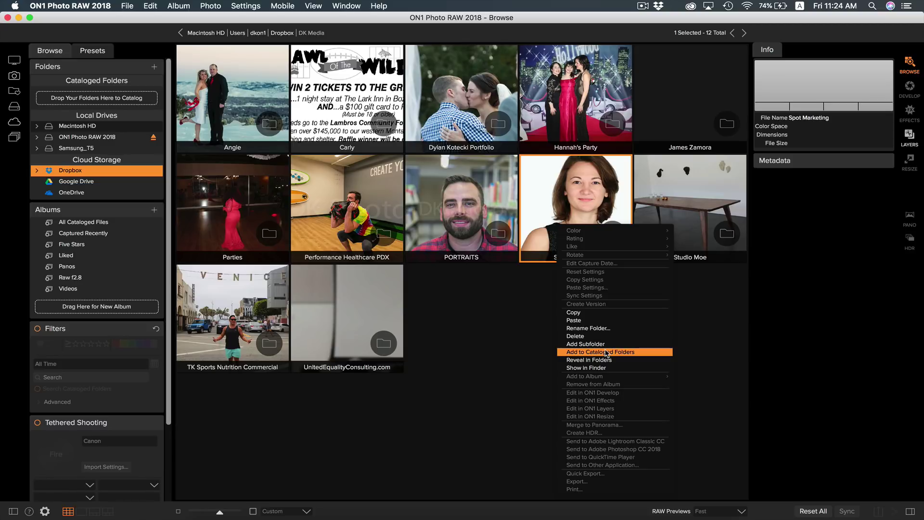
{"action": "left_click", "coordinate": [481, 320]}
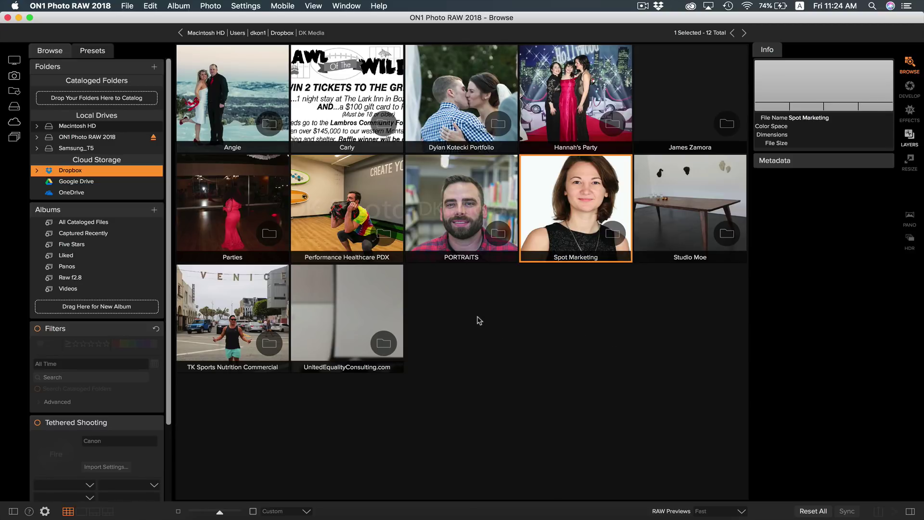
{"action": "left_click", "coordinate": [369, 305]}
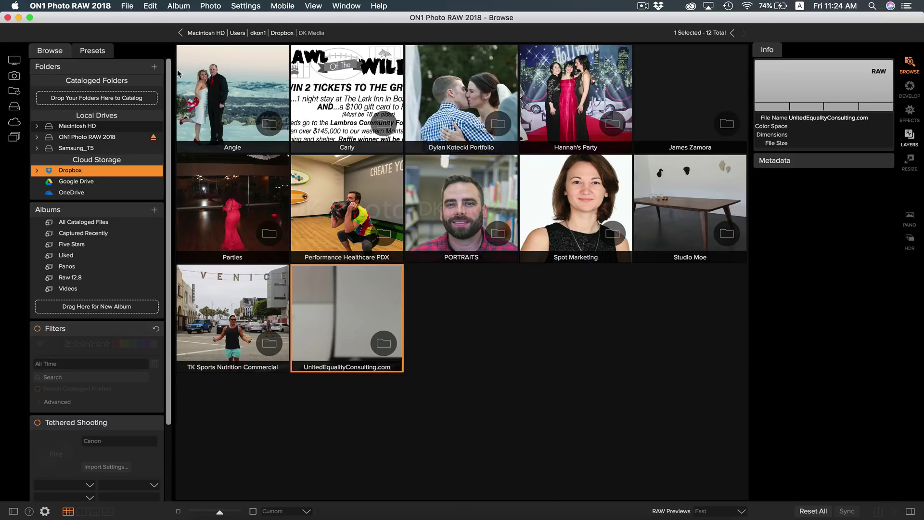
{"action": "key", "text": "super+a"}
{"action": "left_click_drag", "start_coordinate": [254, 87], "coordinate": [118, 96]}
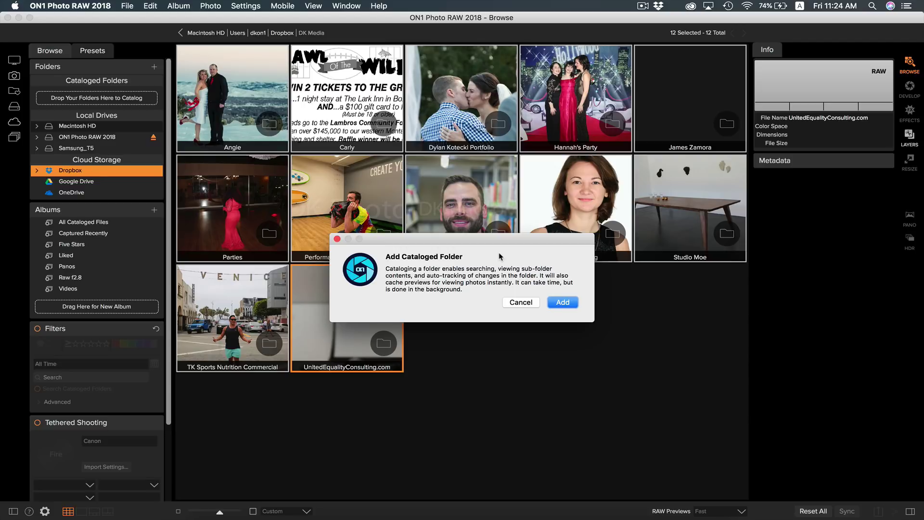
{"action": "left_click", "coordinate": [563, 302]}
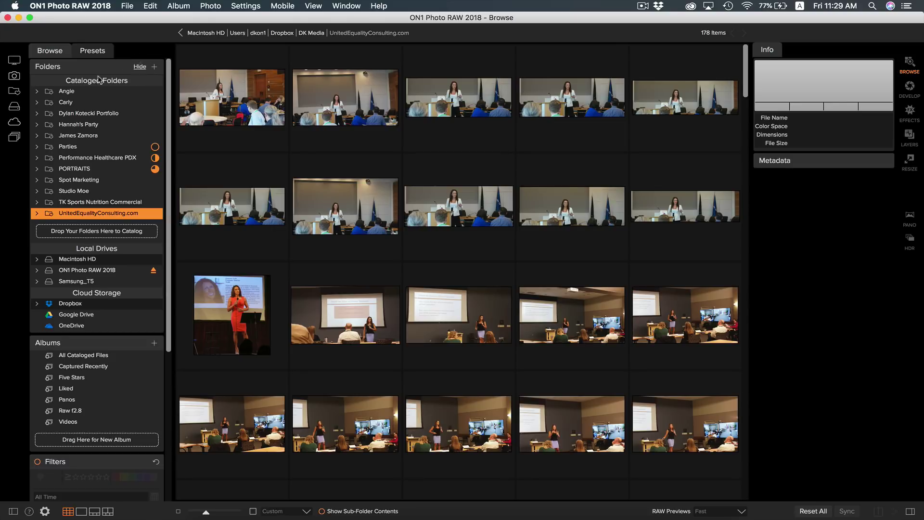
Open Angie's Wedding subfolder, view its first photo full size, and step through neighbouring photos.
{"action": "left_click", "coordinate": [66, 91]}
{"action": "double_click", "coordinate": [350, 93]}
{"action": "double_click", "coordinate": [212, 83]}
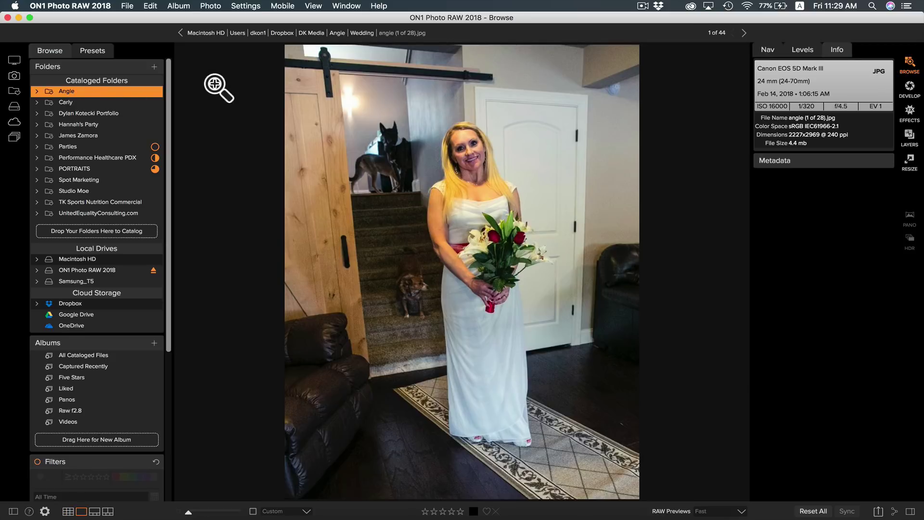
{"action": "key", "text": "Right"}
{"action": "key", "text": "Right"}
{"action": "key", "text": "Right"}
{"action": "key", "text": "Right"}
{"action": "key", "text": "Right"}
{"action": "key", "text": "Right"}
{"action": "key", "text": "Right"}
{"action": "key", "text": "Right"}
{"action": "key", "text": "Right"}
{"action": "key", "text": "Right"}
{"action": "key", "text": "Right"}
{"action": "key", "text": "Right"}
{"action": "key", "text": "Right"}
{"action": "key", "text": "Right"}
{"action": "key", "text": "Right"}
{"action": "key", "text": "Right"}
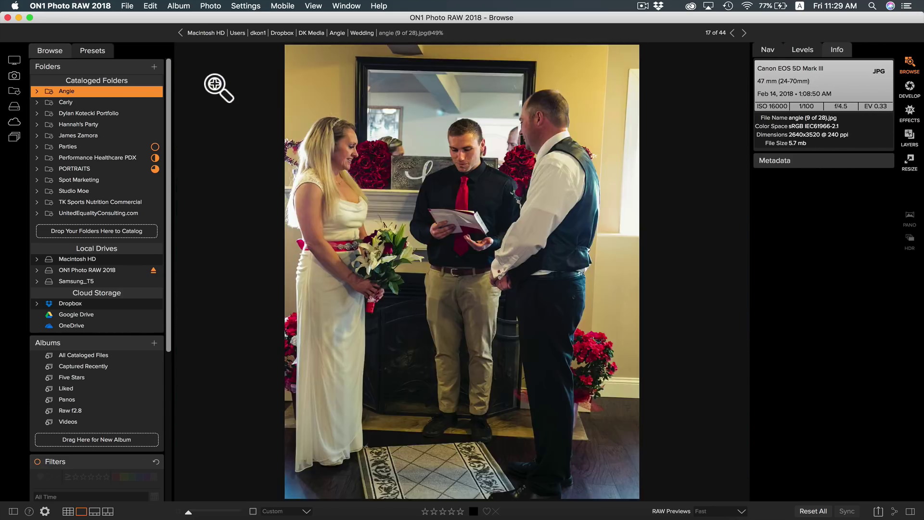
{"action": "key", "text": "Left"}
{"action": "key", "text": "Left"}
{"action": "key", "text": "Left"}
{"action": "key", "text": "Right"}
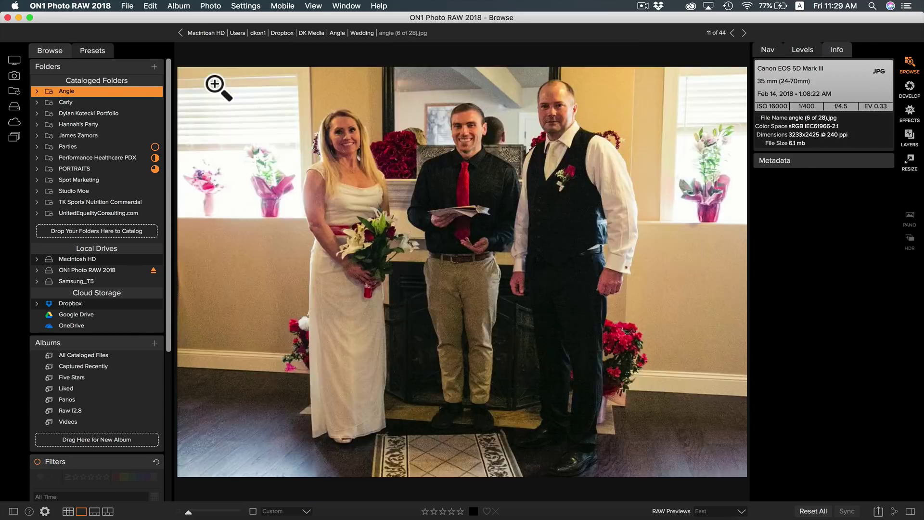
{"action": "key", "text": "Right"}
{"action": "key", "text": "Right"}
{"action": "key", "text": "Right"}
{"action": "key", "text": "Right"}
{"action": "key", "text": "Right"}
{"action": "key", "text": "Right"}
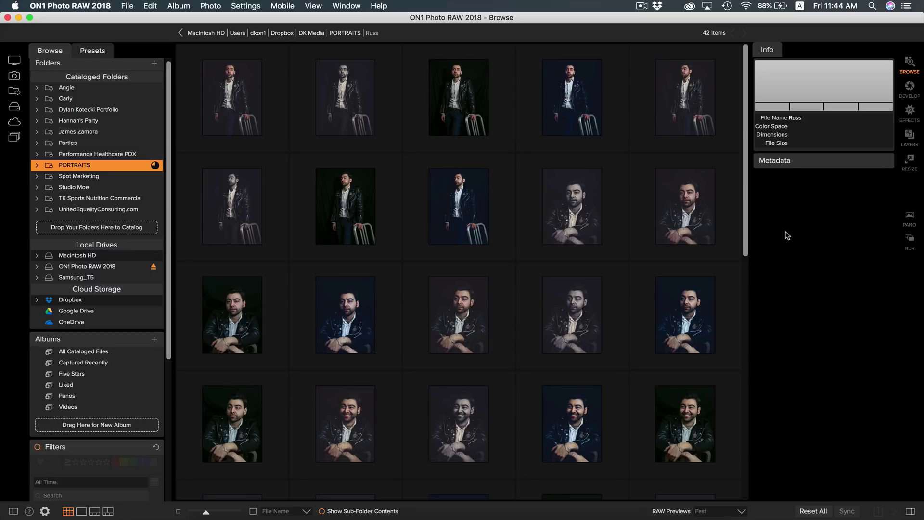
Put all 42 PORTRAITS photos into a new album named Project and display it.
{"action": "scroll", "coordinate": [541, 223], "scroll_direction": "down", "scroll_amount": 5}
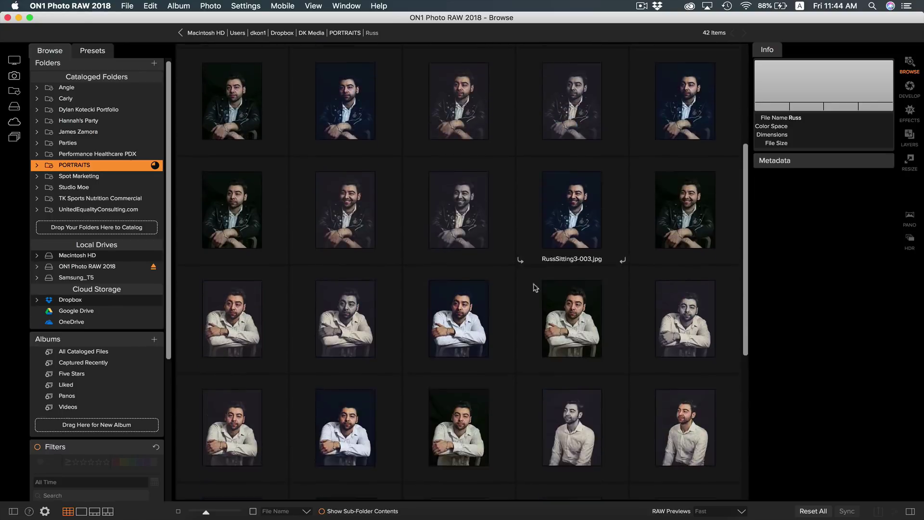
{"action": "scroll", "coordinate": [534, 288], "scroll_direction": "up", "scroll_amount": 5}
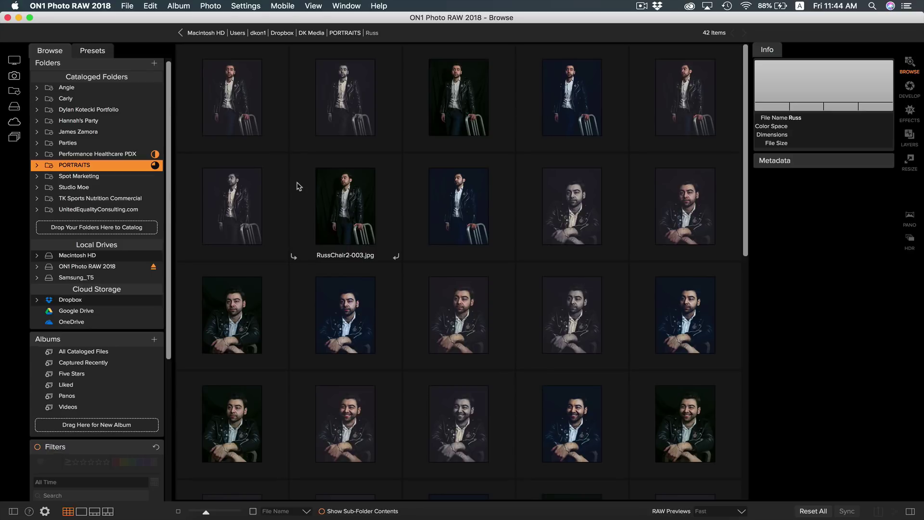
{"action": "key", "text": "super+a"}
{"action": "left_click_drag", "start_coordinate": [220, 340], "coordinate": [107, 424]}
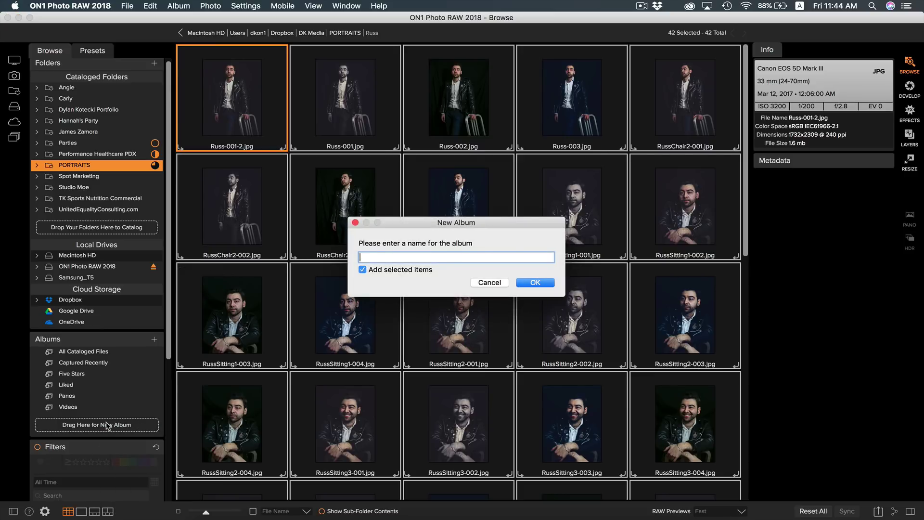
{"action": "type", "text": "Project"}
{"action": "key", "text": "Return"}
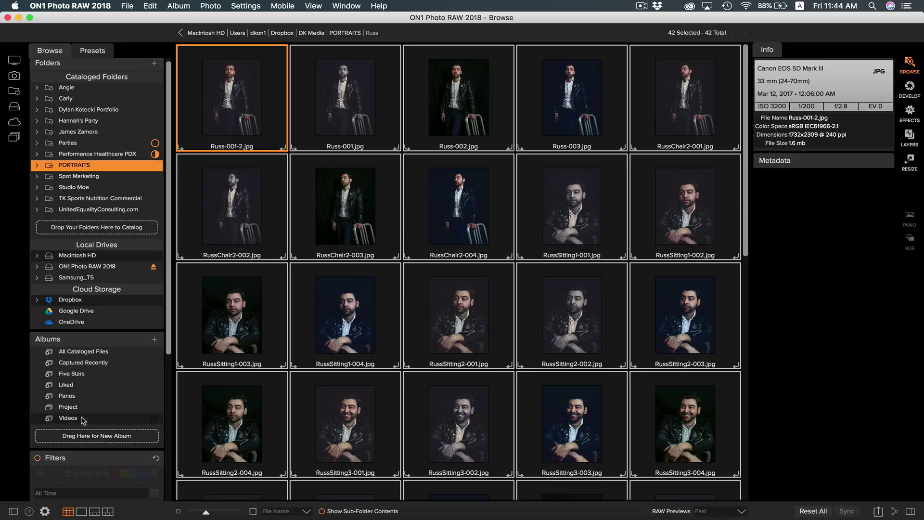
{"action": "left_click", "coordinate": [79, 408]}
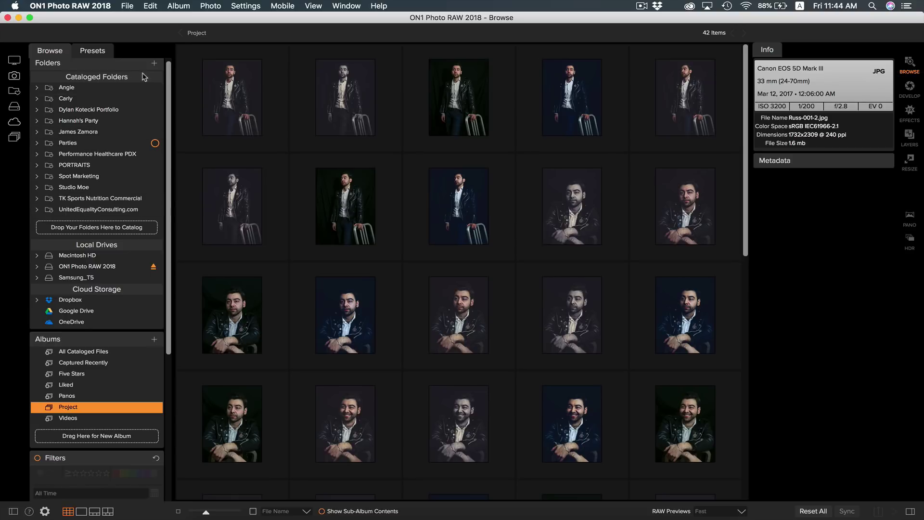
Create a smart album named 'smart album' matching Aperture f/2.8.
{"action": "left_click", "coordinate": [155, 340]}
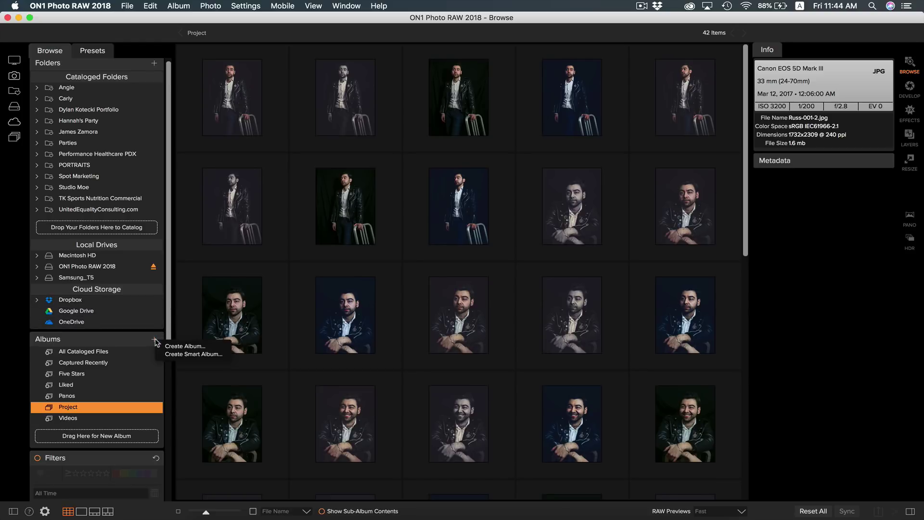
{"action": "left_click", "coordinate": [179, 354]}
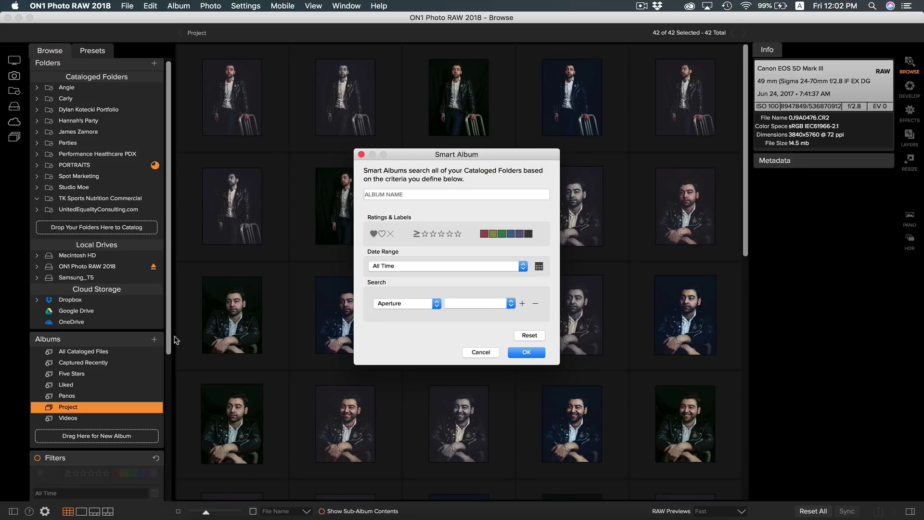
{"action": "type", "text": "smart album"}
{"action": "left_click", "coordinate": [490, 304]}
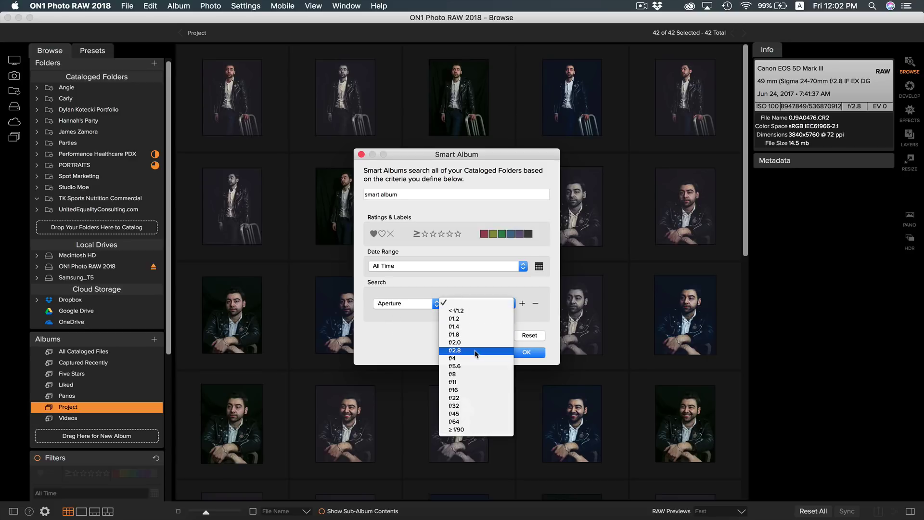
{"action": "left_click", "coordinate": [481, 351]}
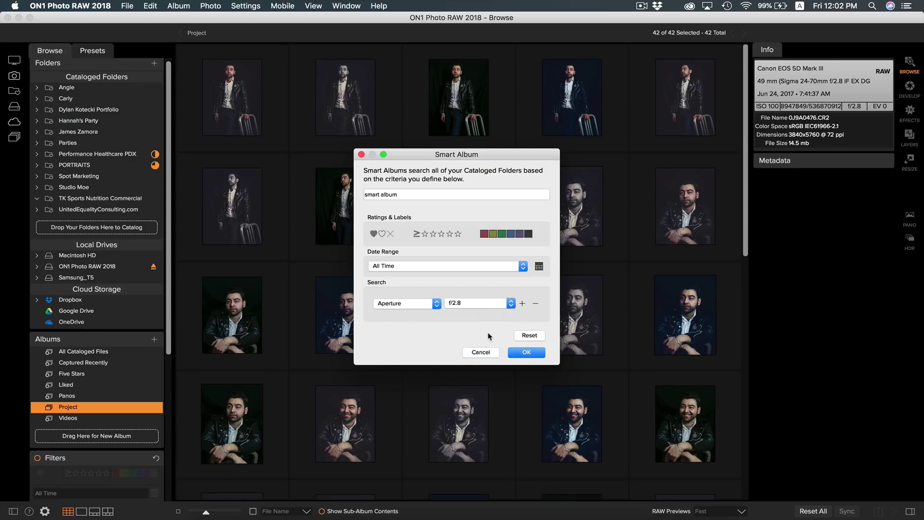
Add a File Type RAW criterion, create the album, and open its first photo.
{"action": "left_click", "coordinate": [522, 304]}
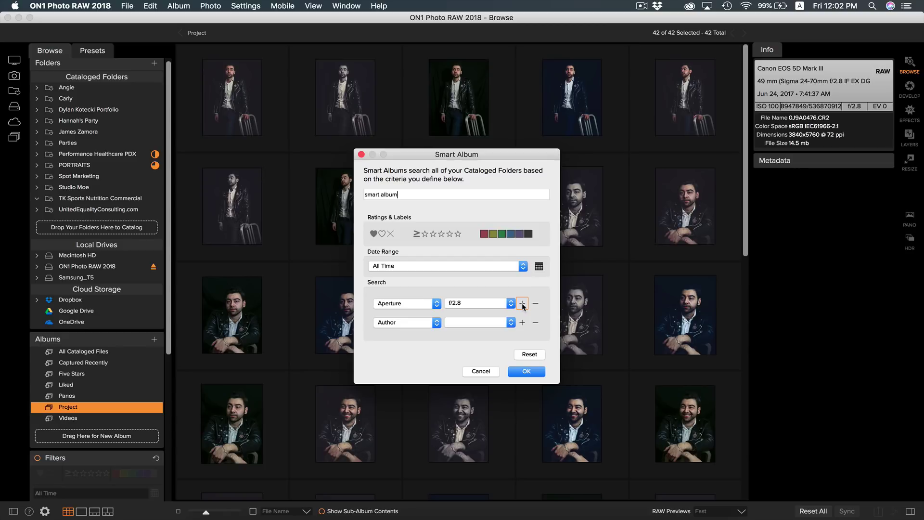
{"action": "left_click", "coordinate": [408, 325]}
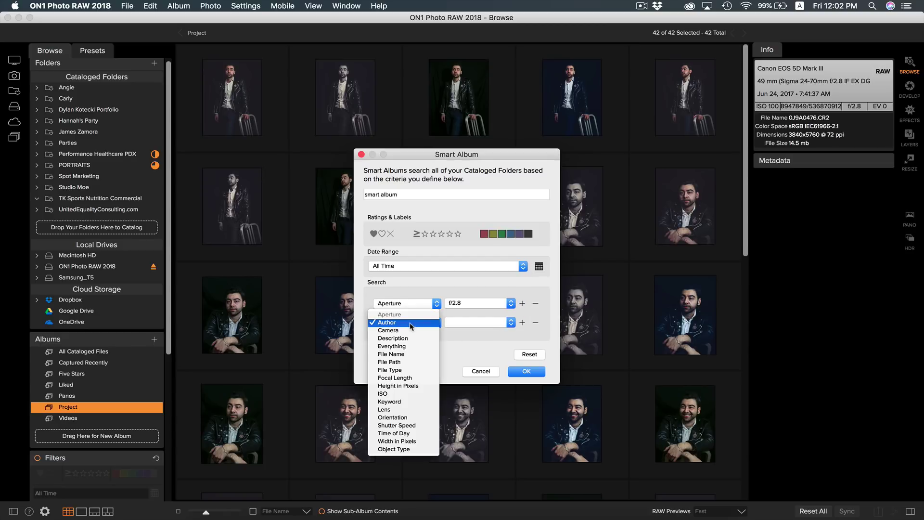
{"action": "left_click", "coordinate": [392, 370]}
{"action": "left_click", "coordinate": [466, 323]}
{"action": "left_click", "coordinate": [466, 330]}
{"action": "left_click", "coordinate": [525, 371]}
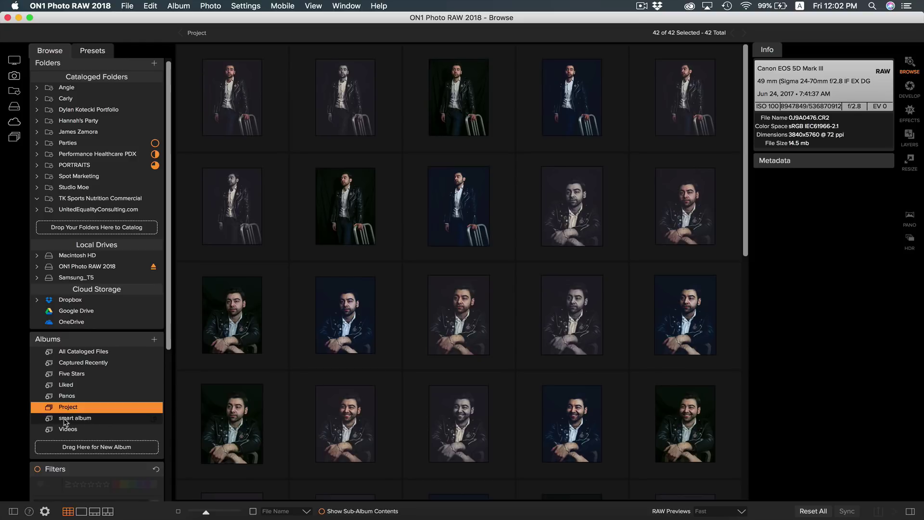
{"action": "left_click", "coordinate": [85, 419]}
{"action": "double_click", "coordinate": [237, 137]}
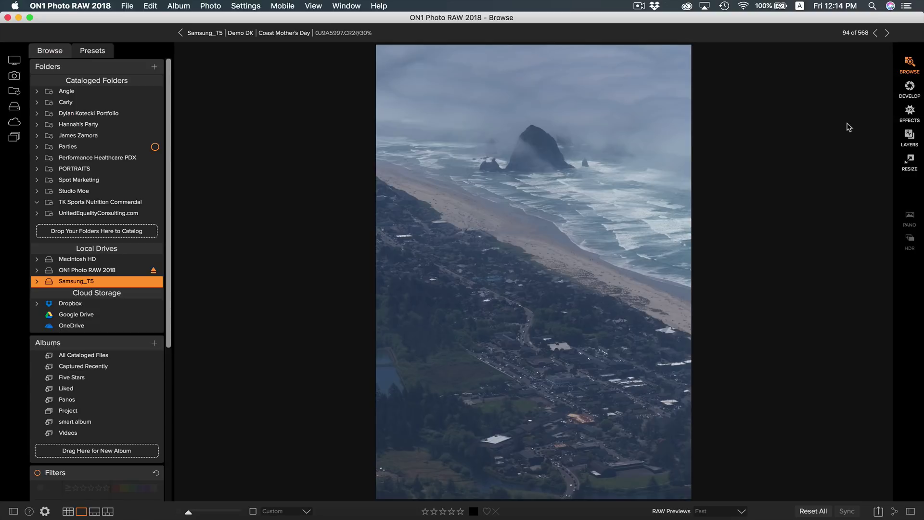
Open the coastal photo 0J9A5997.CR2 in the Develop module.
{"action": "left_click", "coordinate": [130, 7]}
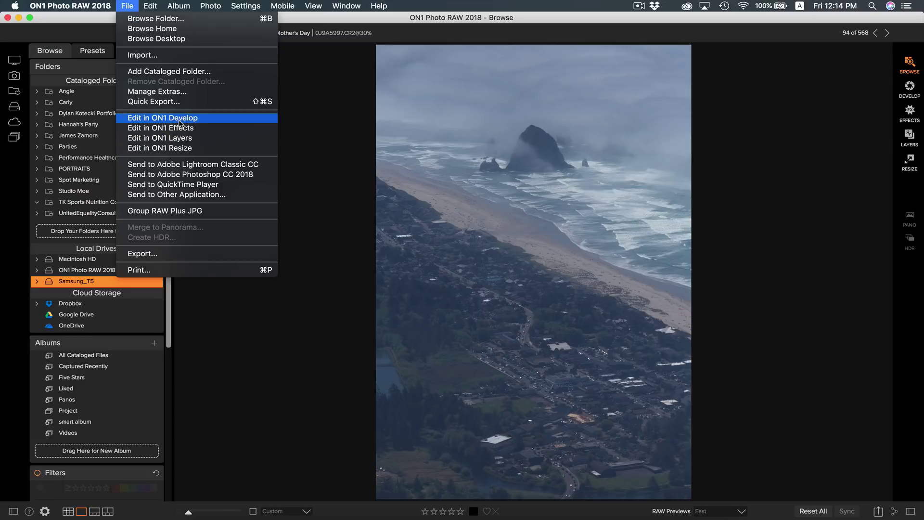
{"action": "left_click", "coordinate": [307, 155]}
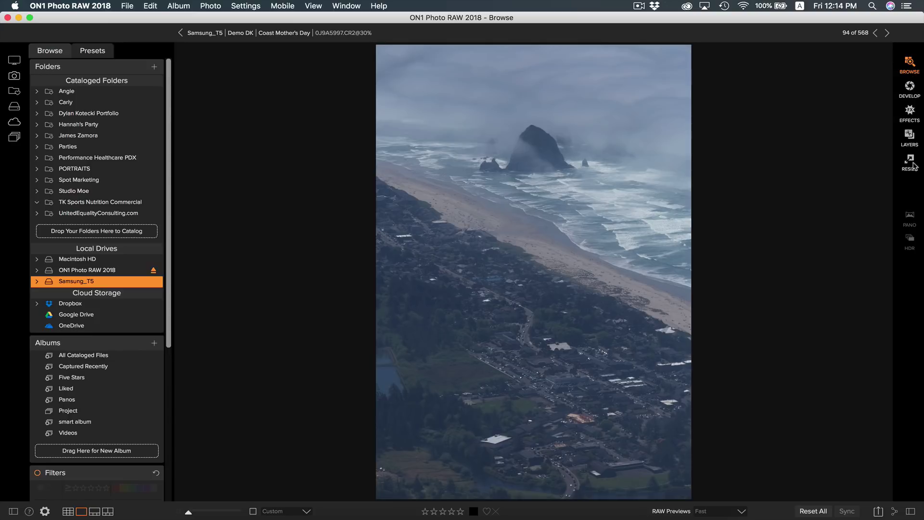
{"action": "left_click", "coordinate": [914, 88]}
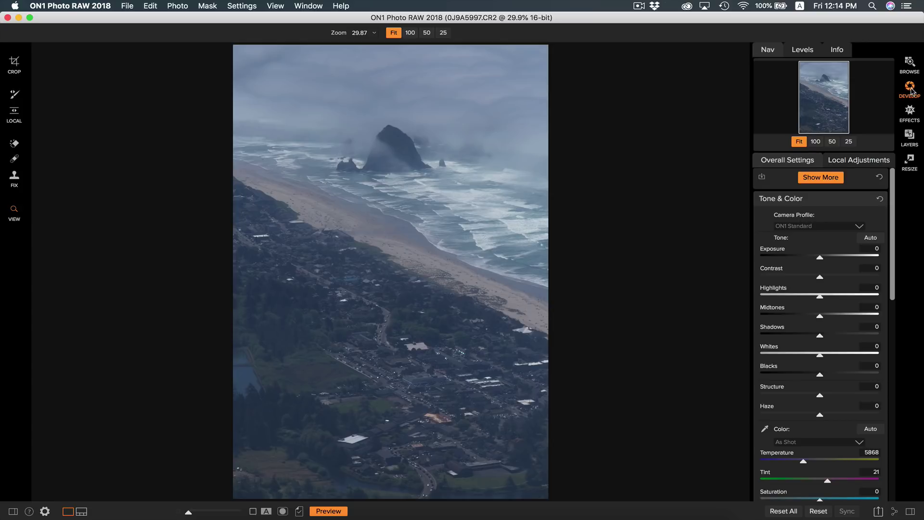
Cycle the coastal photo through Browse, Develop, Effects and Resize, scrolling their settings panels.
{"action": "left_click", "coordinate": [910, 63]}
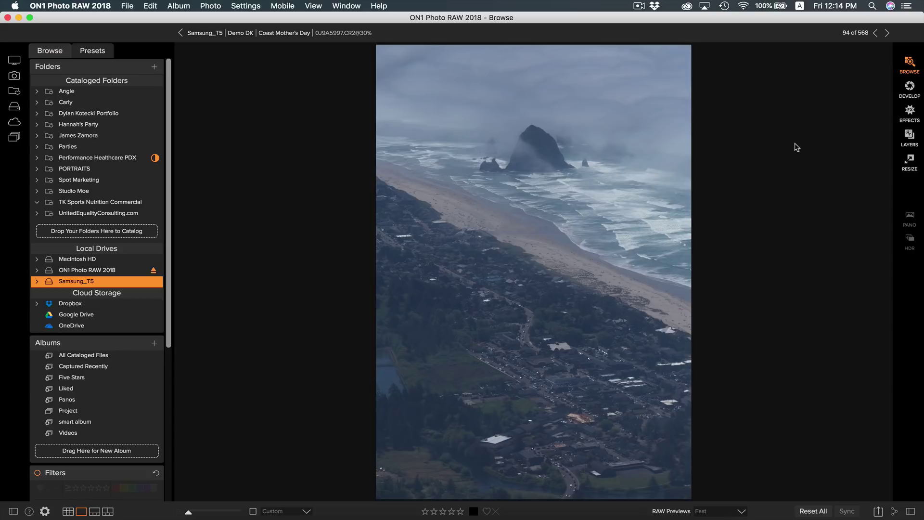
{"action": "left_click", "coordinate": [909, 90]}
{"action": "scroll", "coordinate": [820, 285], "scroll_direction": "down", "scroll_amount": 10}
{"action": "scroll", "coordinate": [817, 278], "scroll_direction": "up", "scroll_amount": 10}
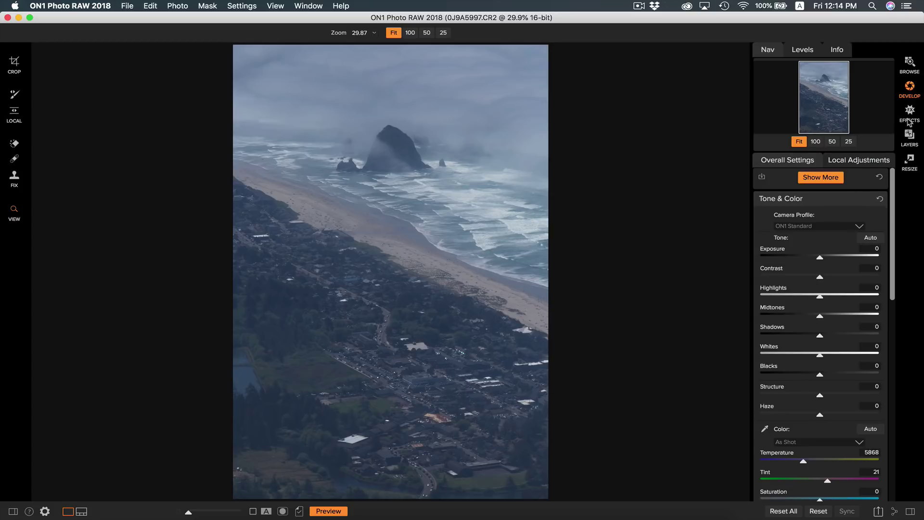
{"action": "left_click", "coordinate": [909, 114]}
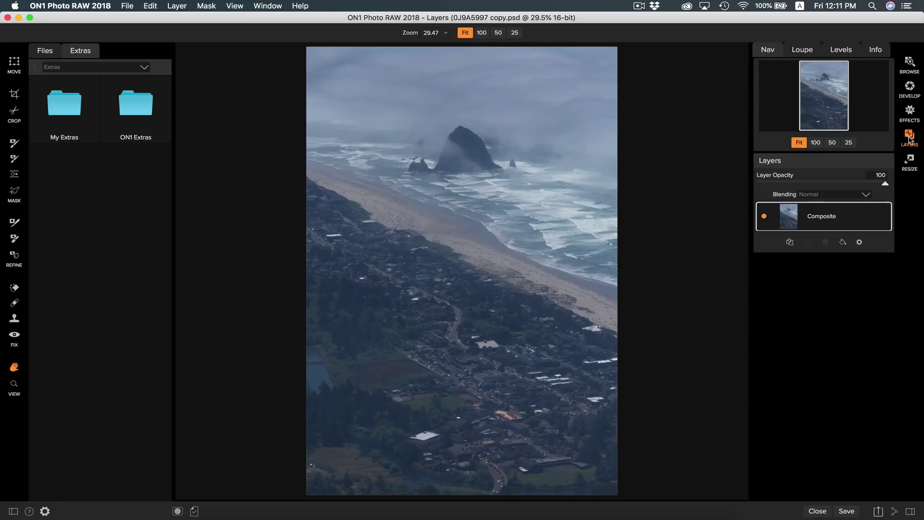
{"action": "left_click", "coordinate": [910, 163]}
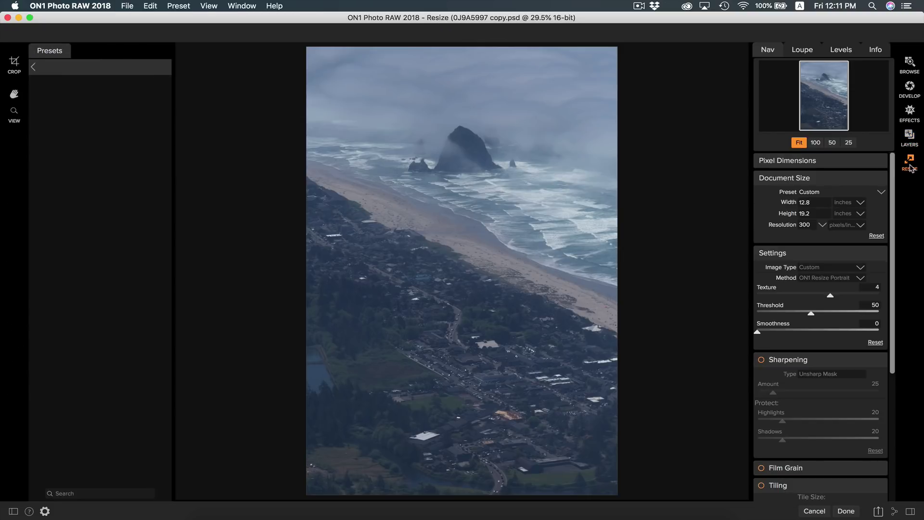
{"action": "scroll", "coordinate": [826, 226], "scroll_direction": "down", "scroll_amount": 5}
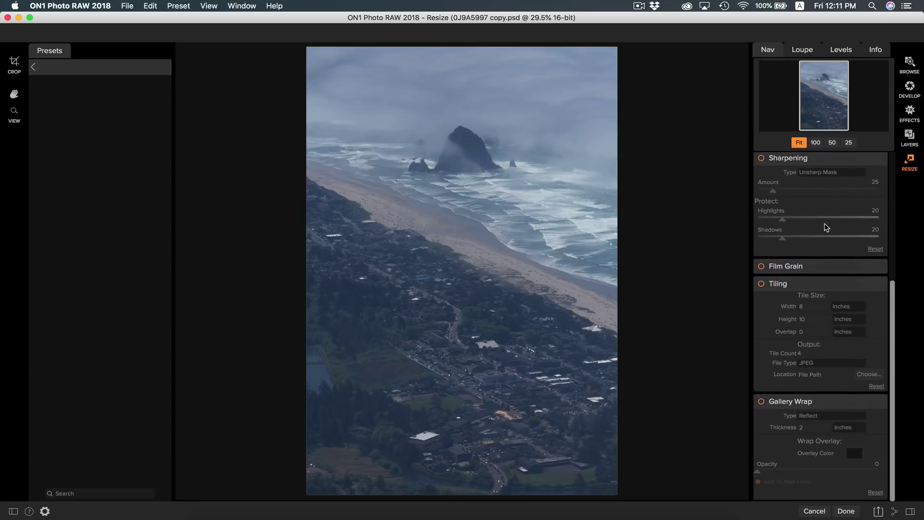
{"action": "scroll", "coordinate": [826, 226], "scroll_direction": "up", "scroll_amount": 5}
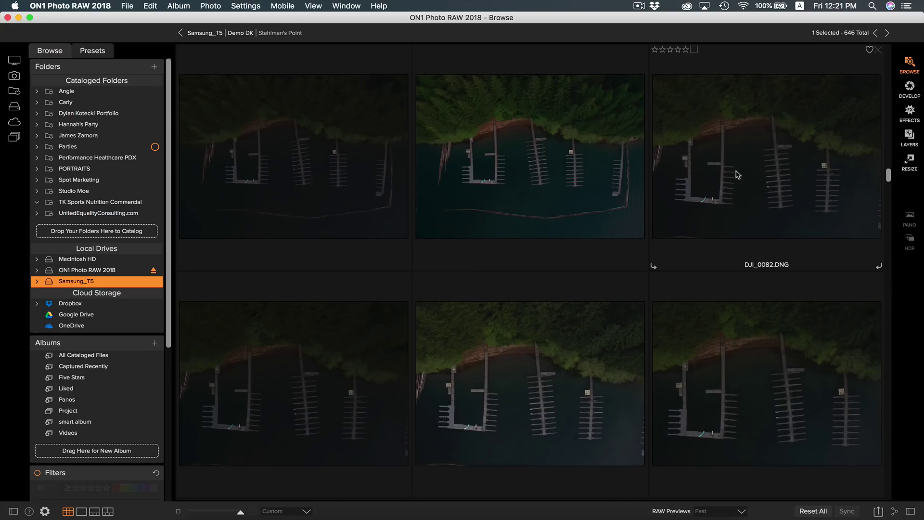
Open the Stahlman's Point lake photo DJI_0024 in Develop, then switch to Effects.
{"action": "left_click", "coordinate": [738, 175]}
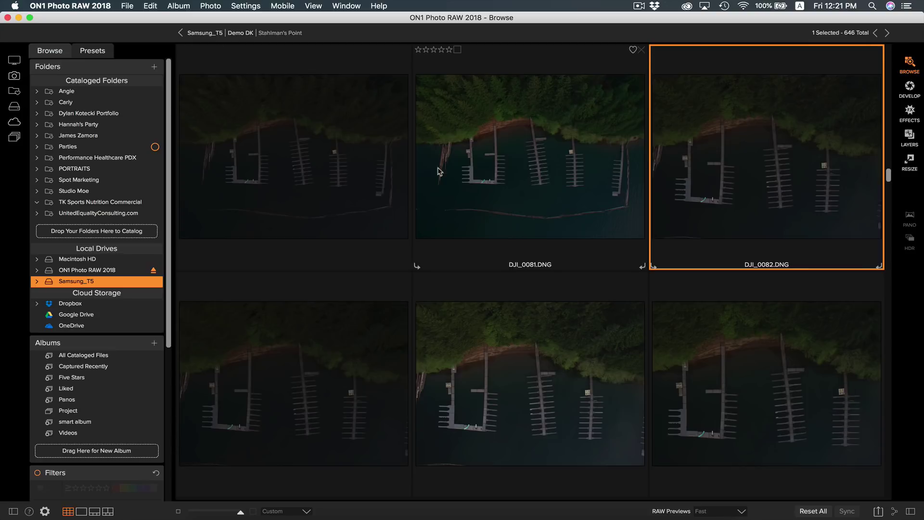
{"action": "left_click", "coordinate": [315, 170], "text": "shift"}
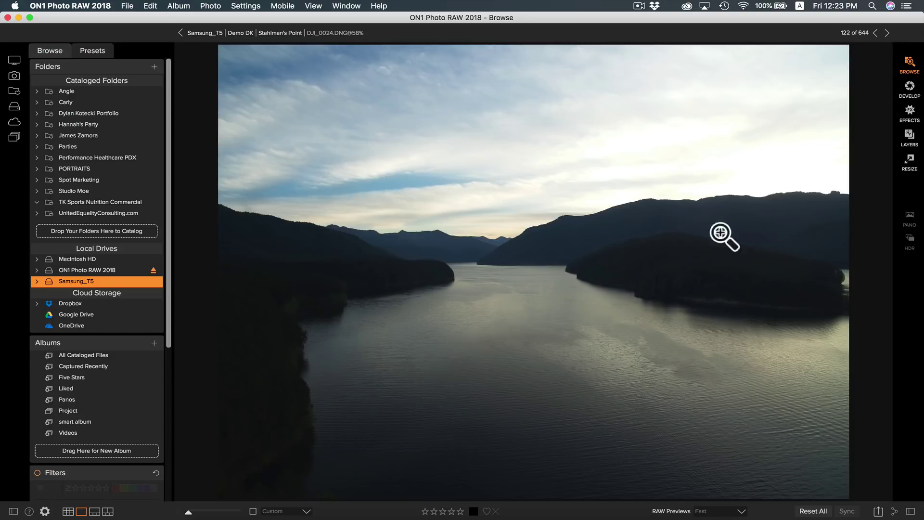
{"action": "left_click", "coordinate": [910, 90]}
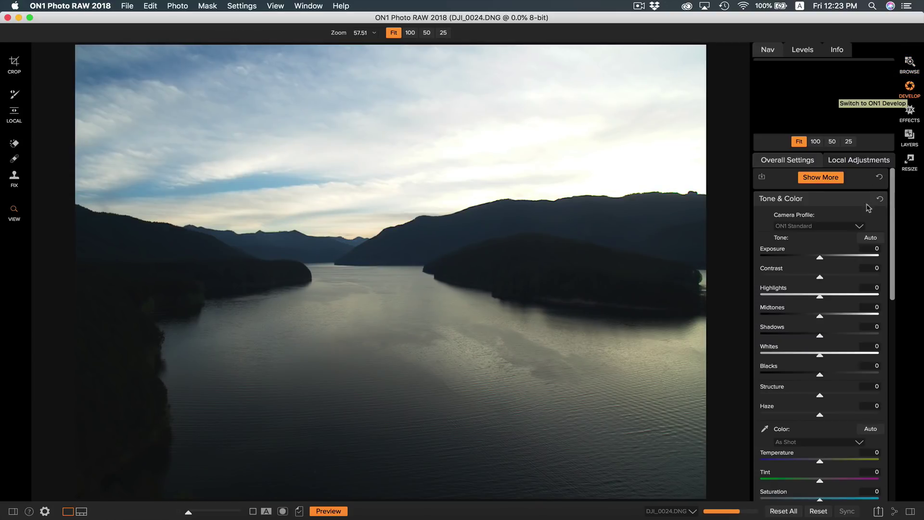
{"action": "scroll", "coordinate": [826, 254], "scroll_direction": "down", "scroll_amount": 10}
{"action": "scroll", "coordinate": [825, 298], "scroll_direction": "up", "scroll_amount": 5}
{"action": "left_click", "coordinate": [910, 113]}
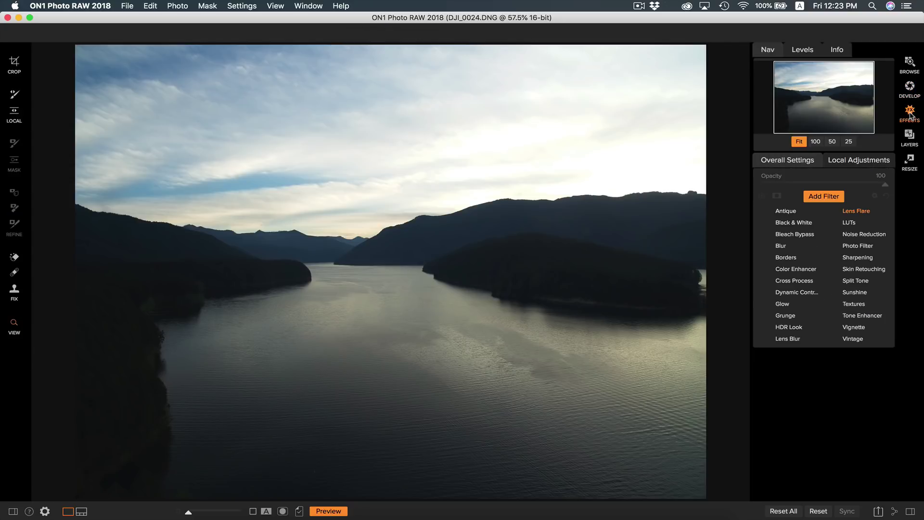